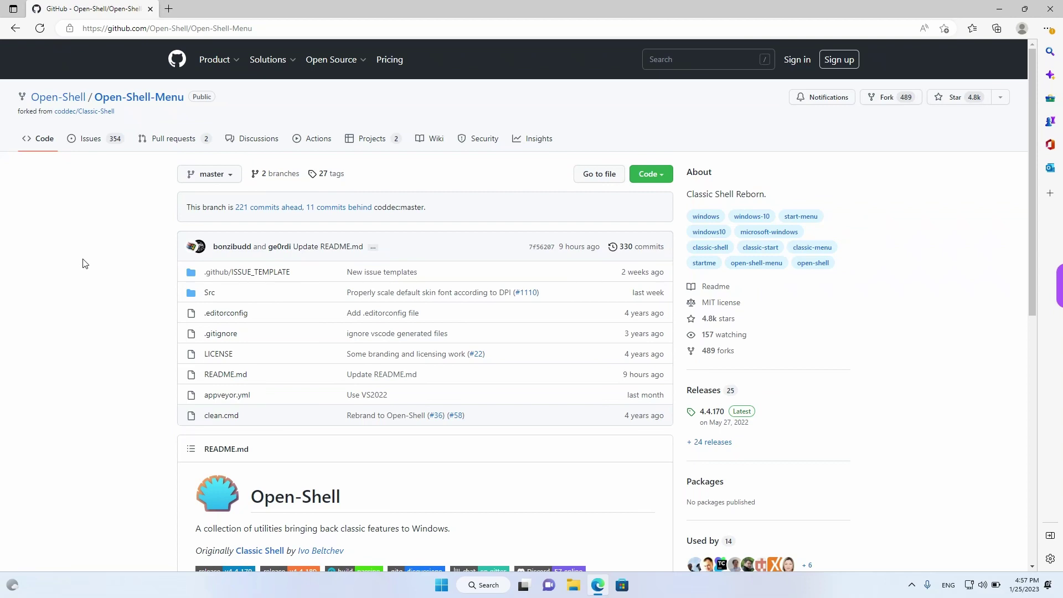
double_click(499, 9)
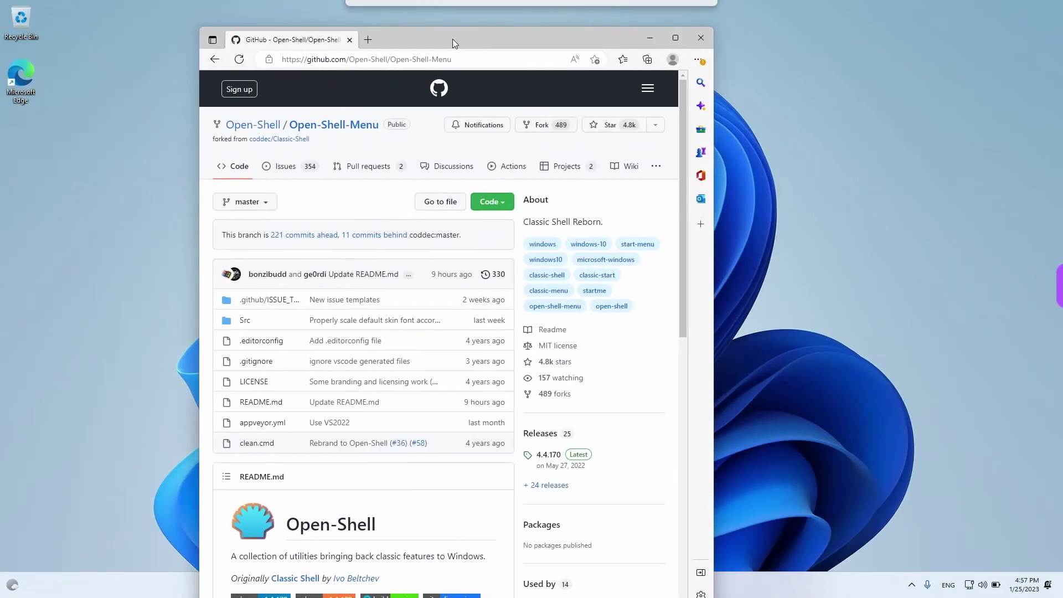
drag(451, 25, 497, 81)
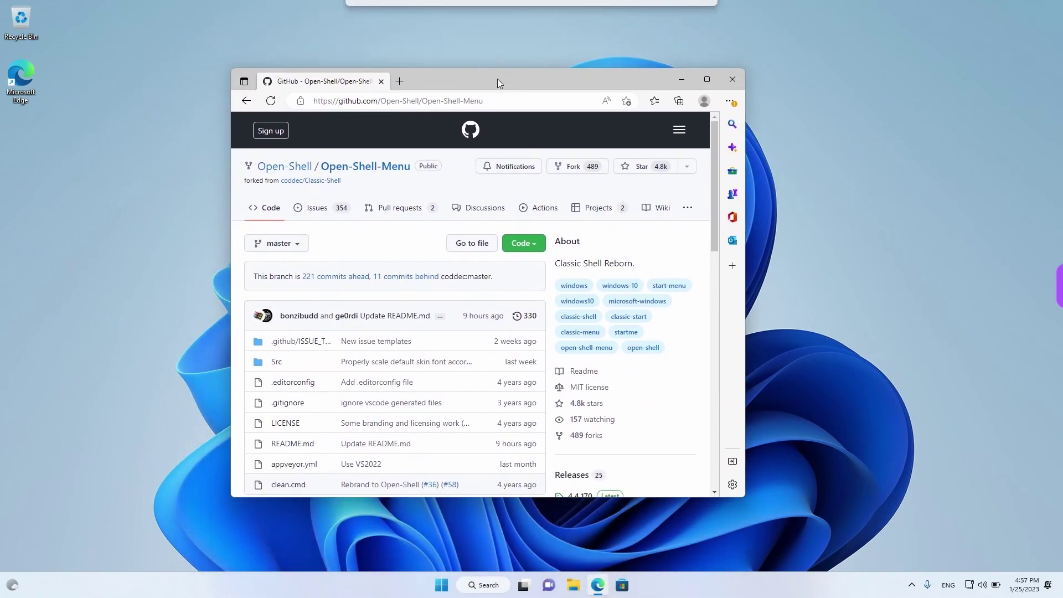
click(705, 87)
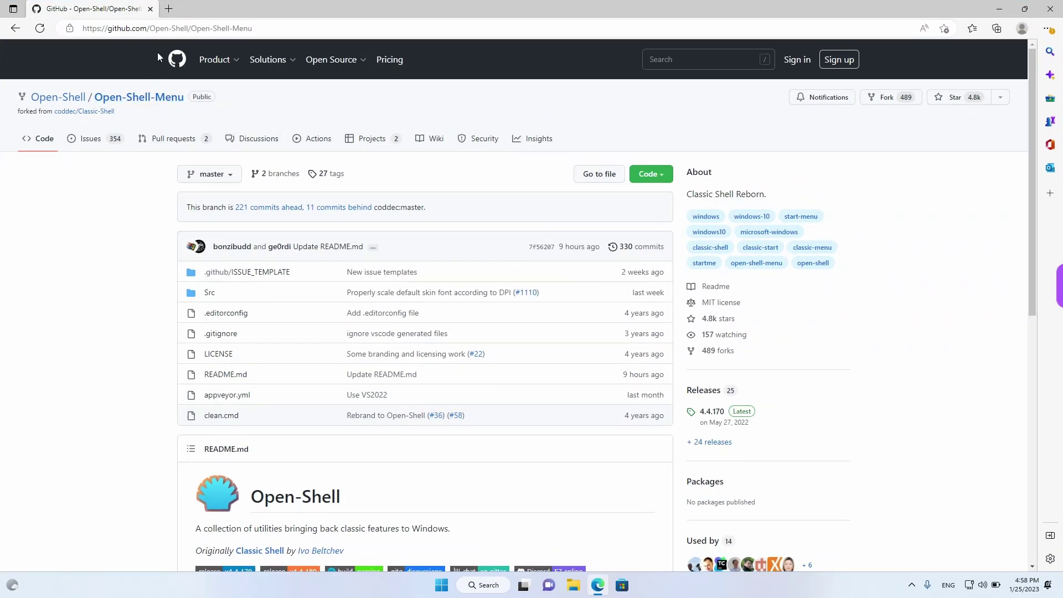
Search the web for "Openshell Github" in a new browser tab
click(168, 8)
click(214, 32)
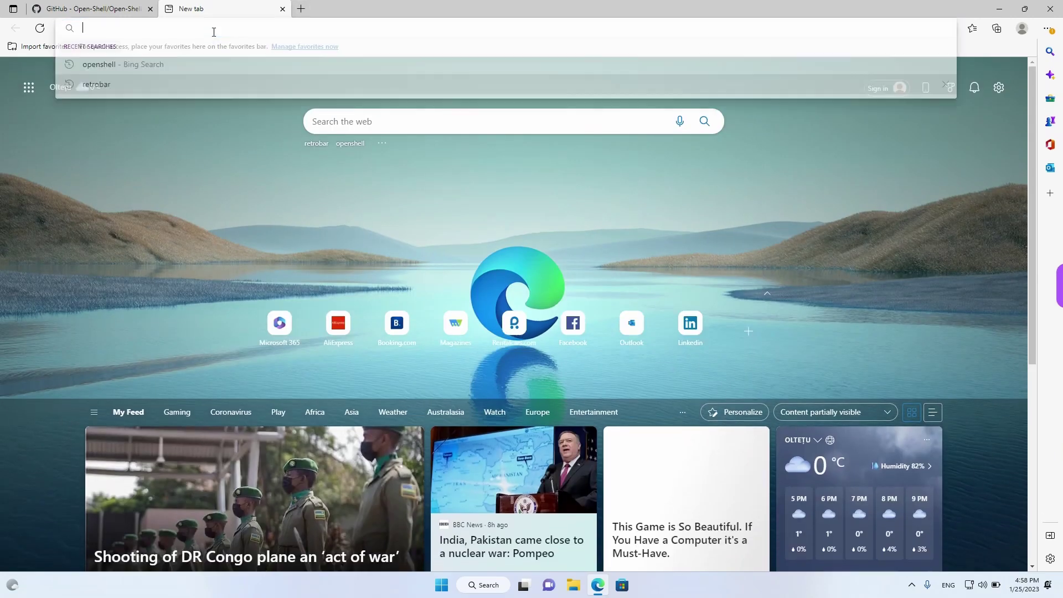
text(Openshell)
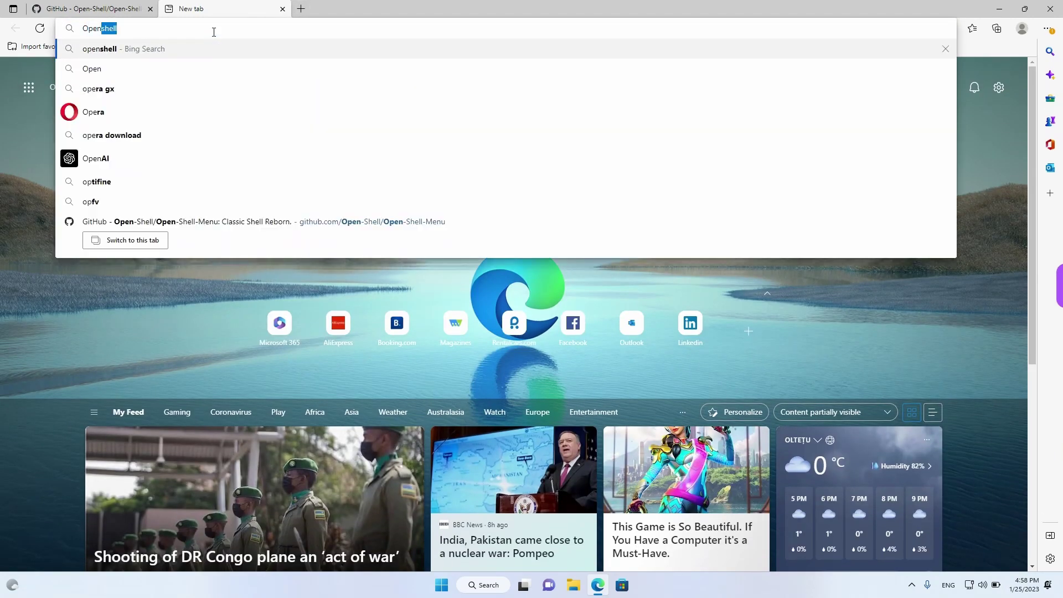
text( Git)
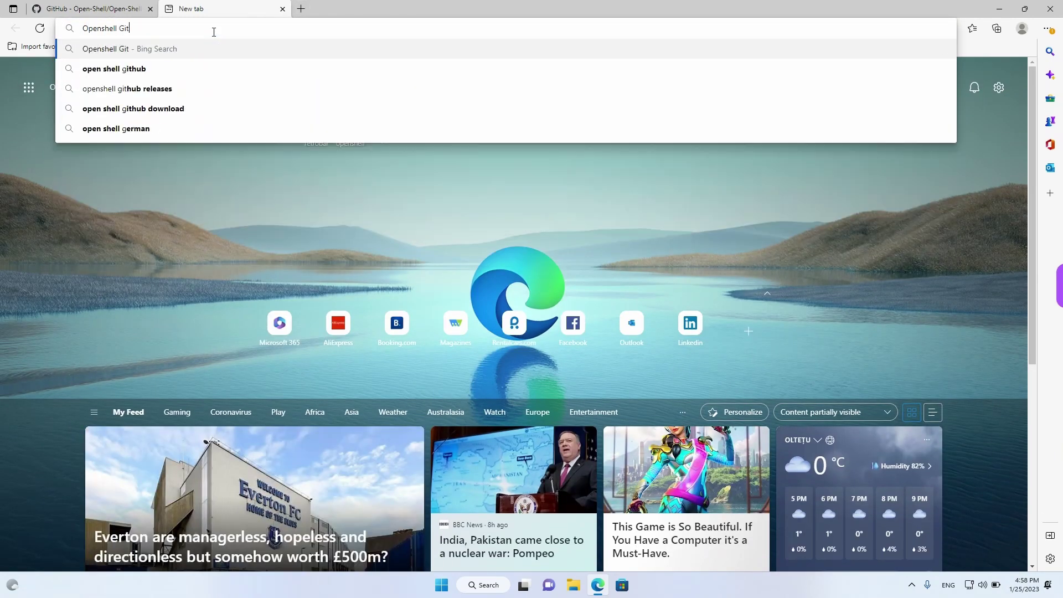
text(hub)
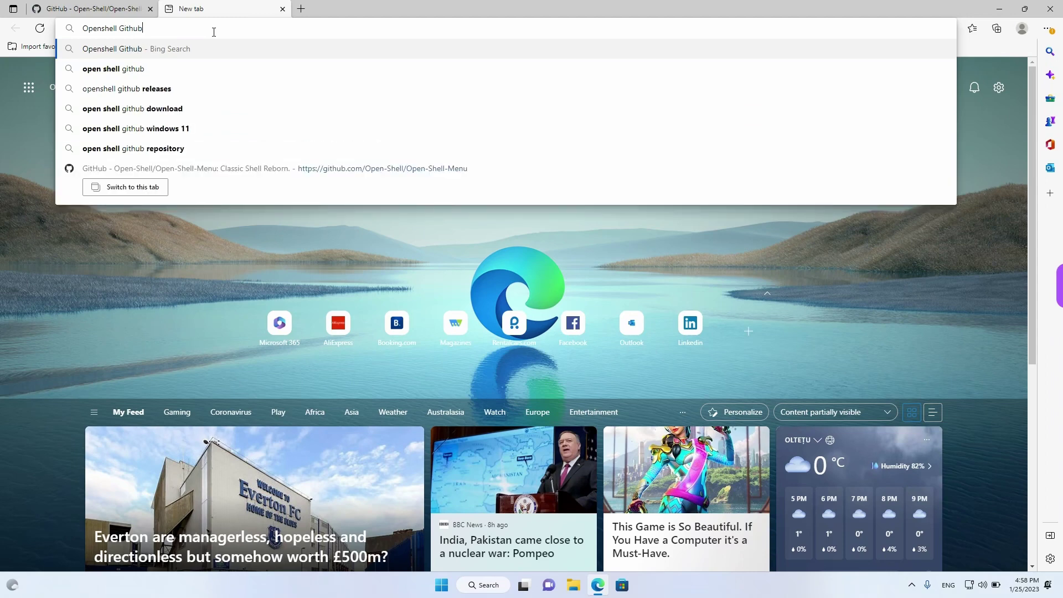
key(Return)
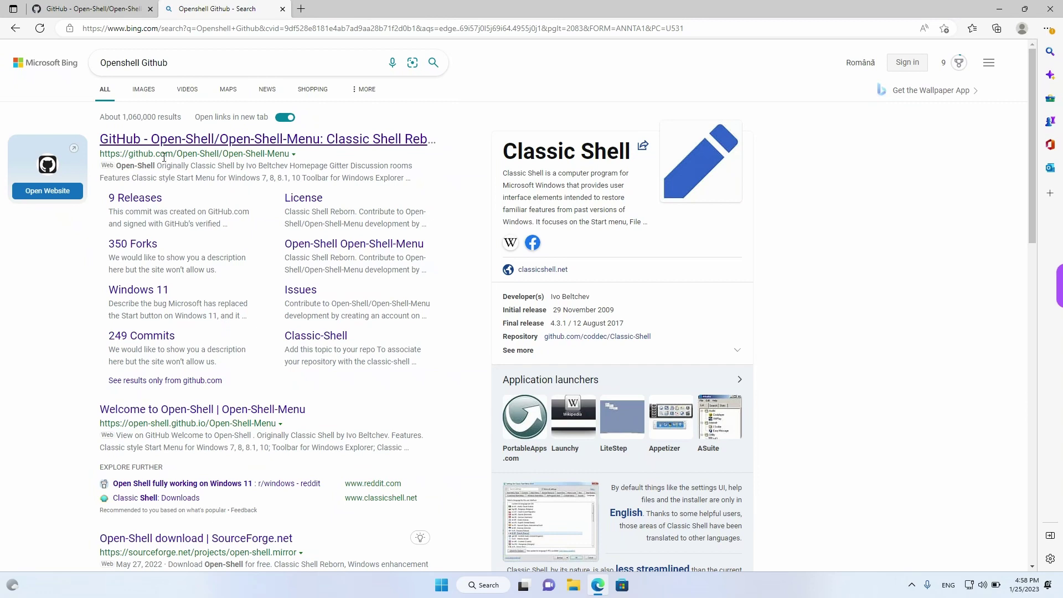
Open the Open-Shell-Menu GitHub repository from the results and download OpenShellSetup_4_4_170.exe from its 4.4.170 release
drag(173, 155, 280, 154)
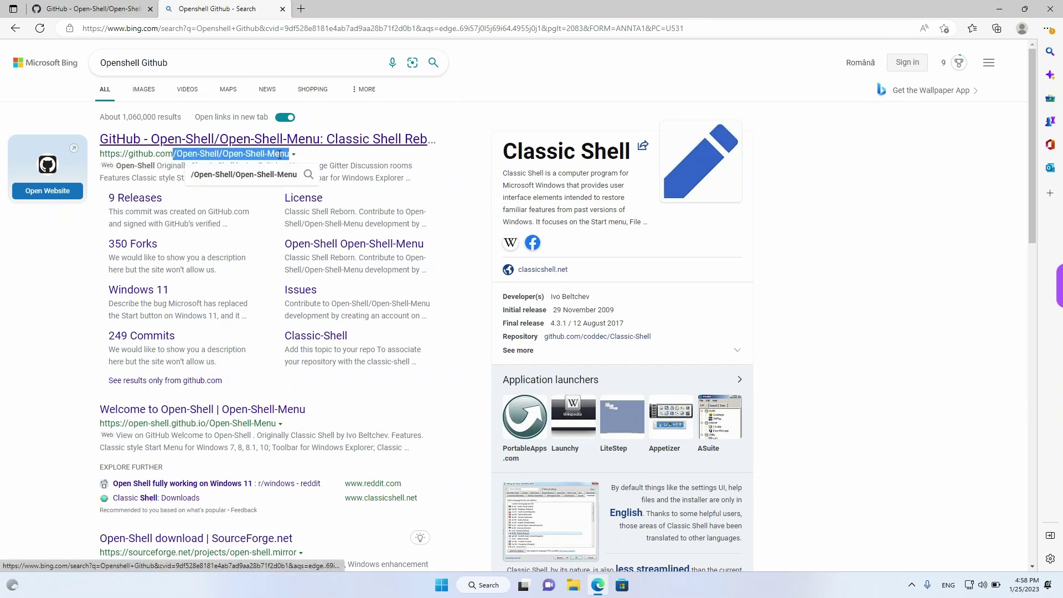
click(247, 142)
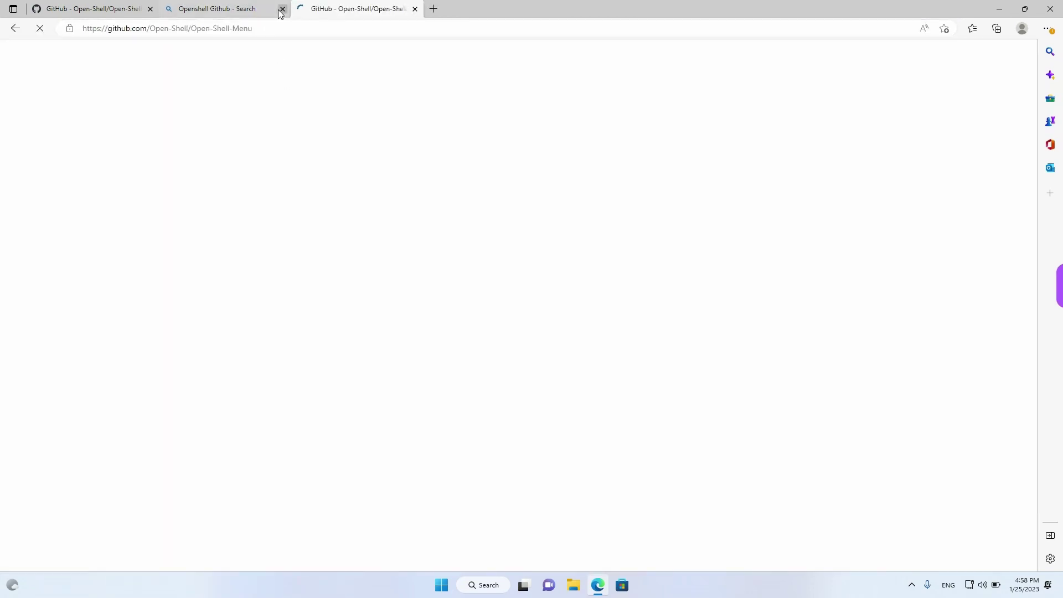
scroll(421, 237, down, 1)
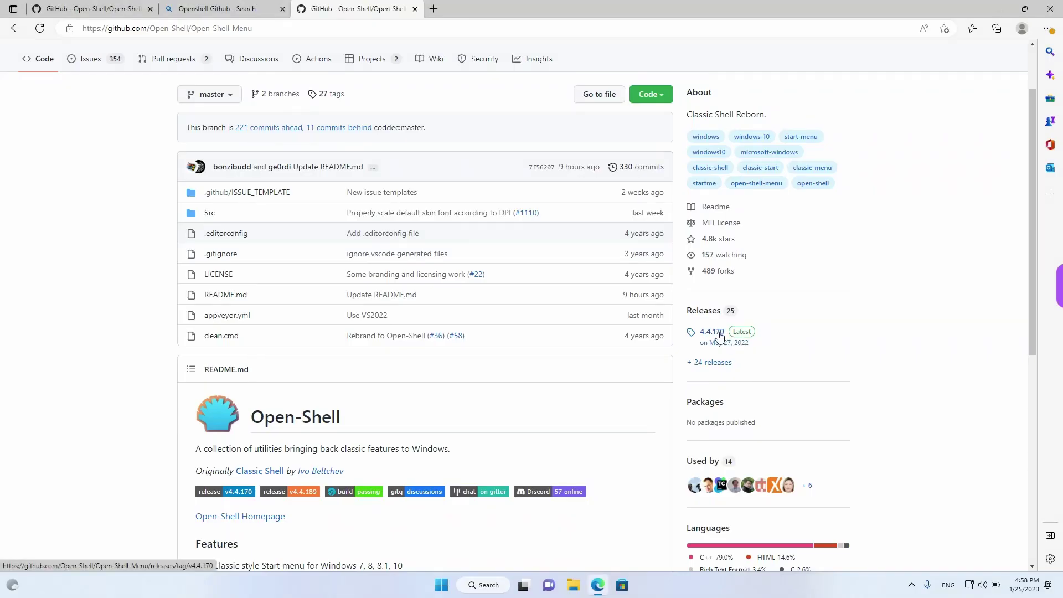
click(718, 333)
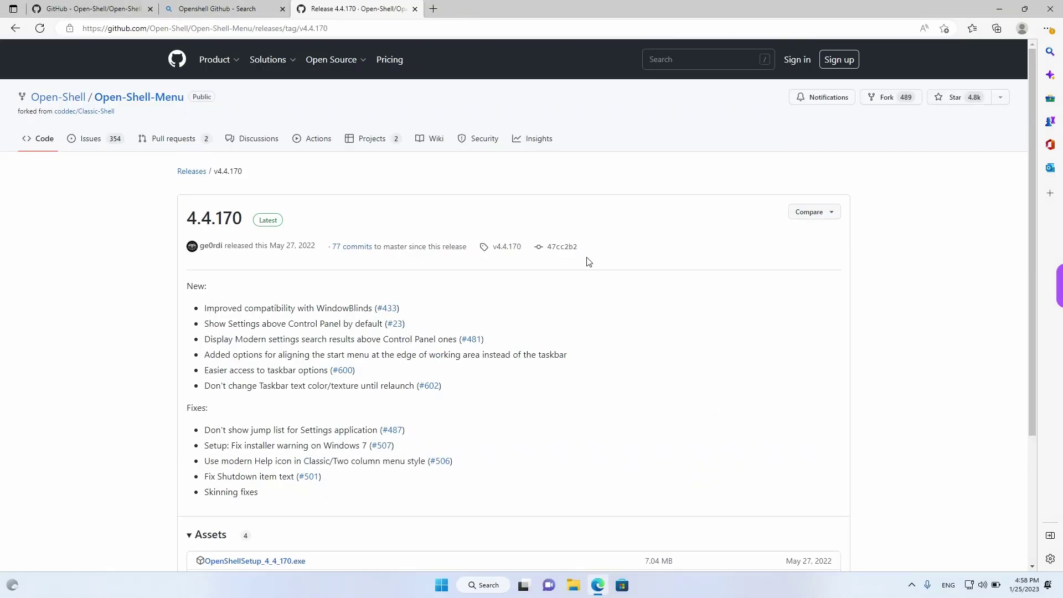
scroll(362, 263, down, 3)
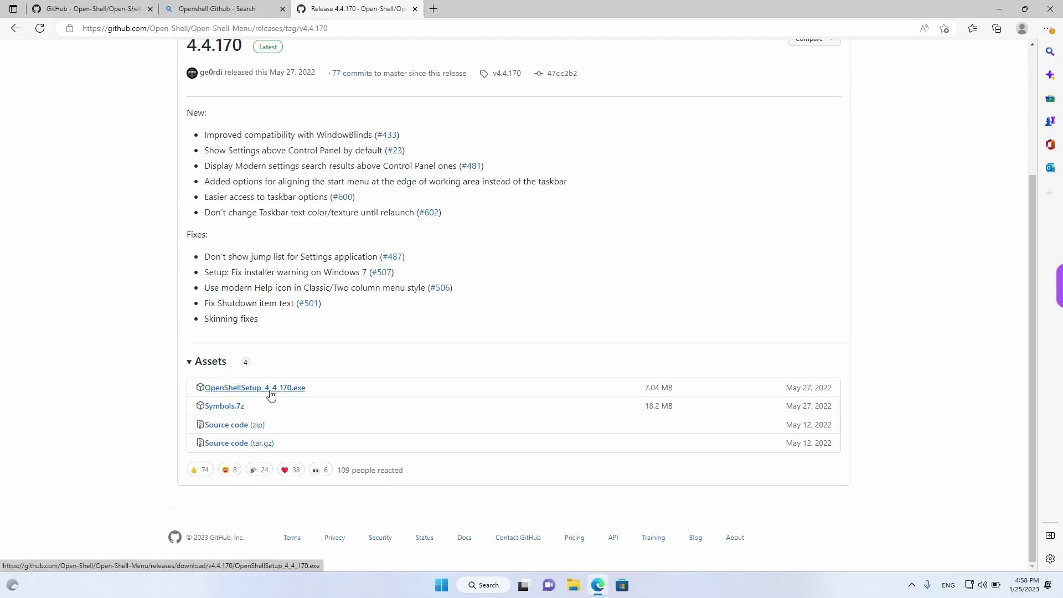
click(270, 390)
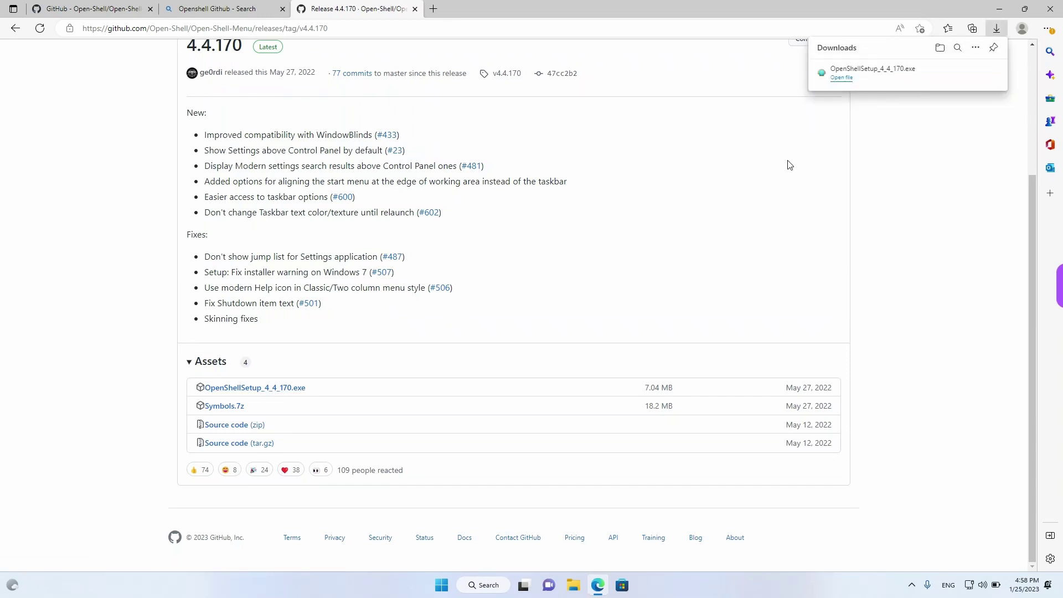
Launch the downloaded Open-Shell installer and accept the license agreement to reach the custom setup options
click(848, 82)
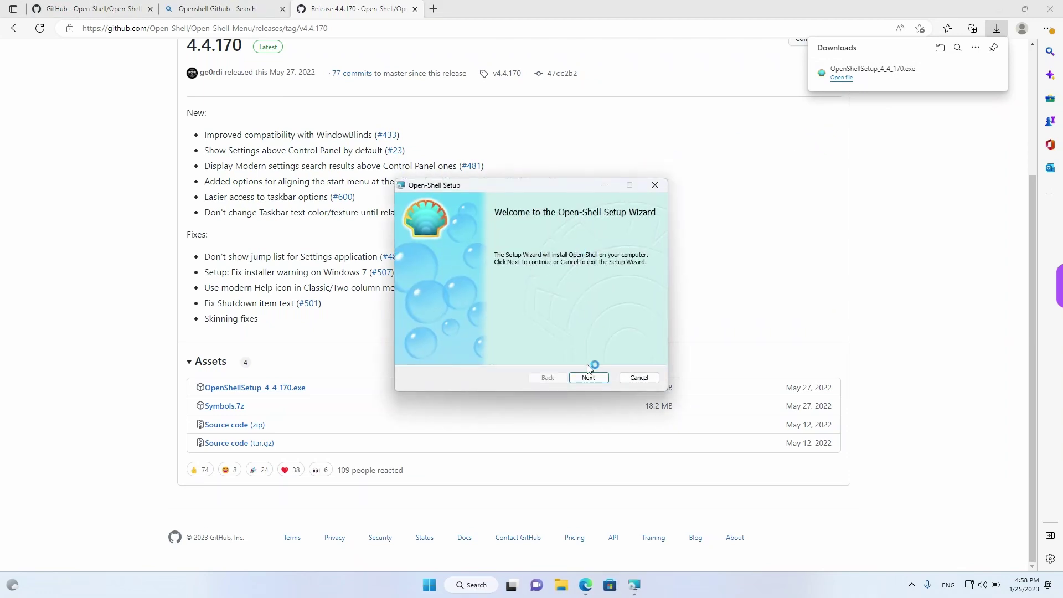
click(588, 378)
click(507, 354)
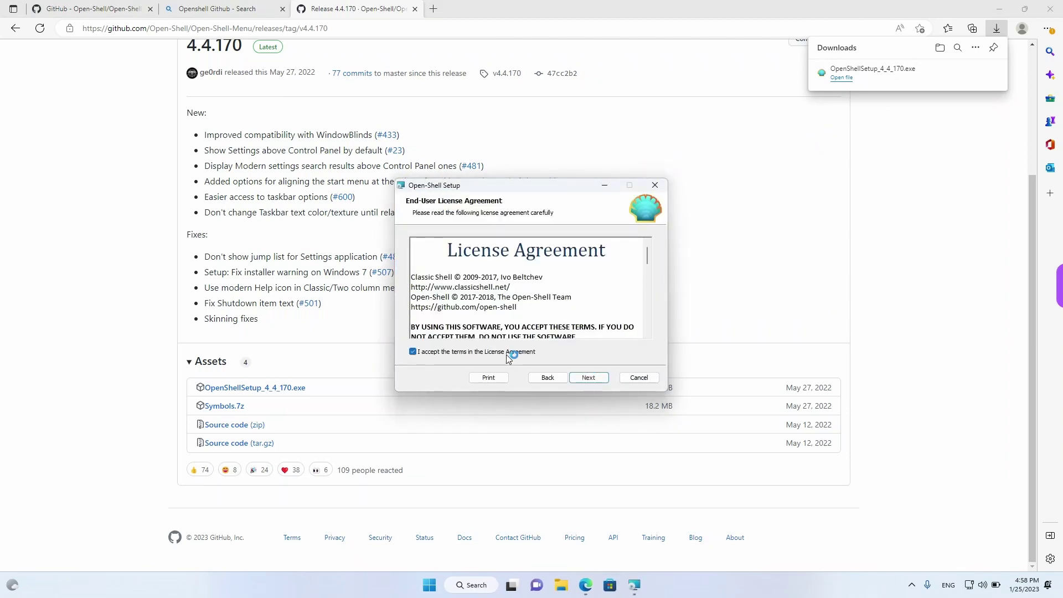
scroll(639, 253, down, 10)
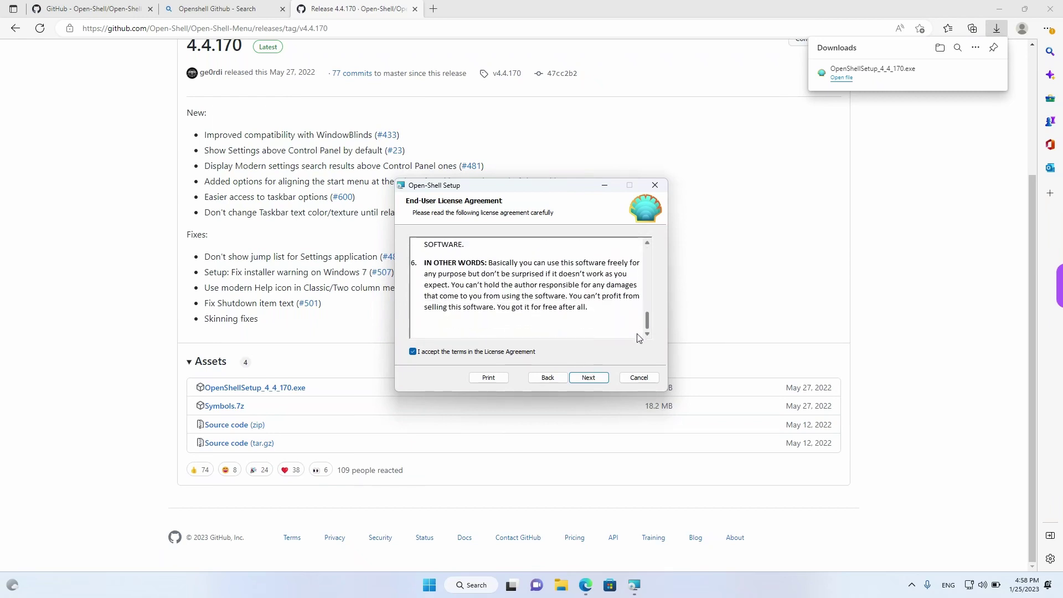
click(589, 378)
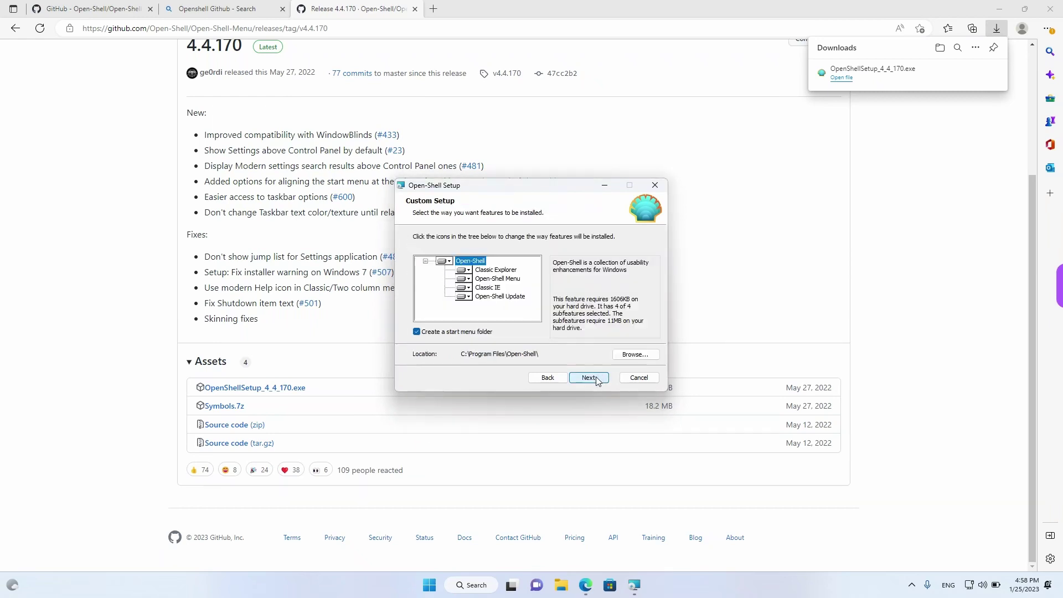
Exclude the Classic Explorer and Classic IE features, keep Open-Shell Menu and Open-Shell Update, and start the installation
click(508, 270)
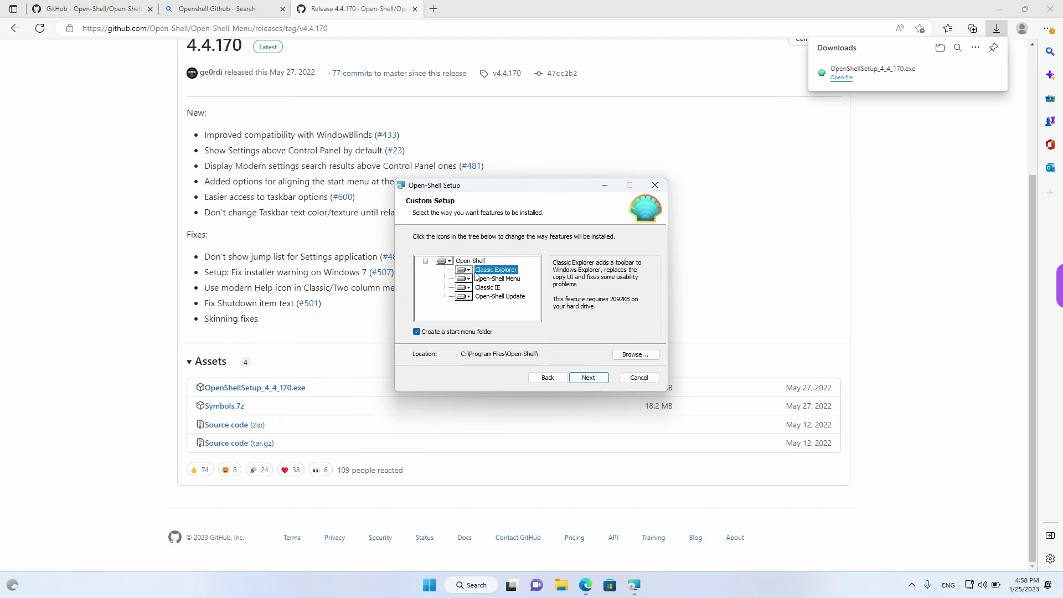
click(501, 280)
click(464, 270)
click(492, 310)
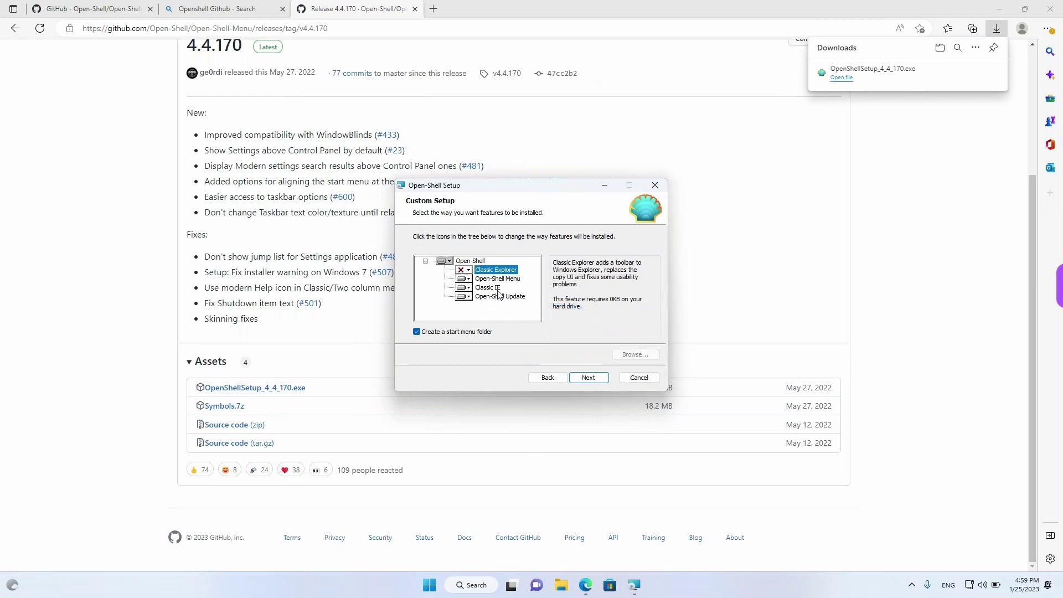
click(495, 288)
click(467, 287)
click(494, 325)
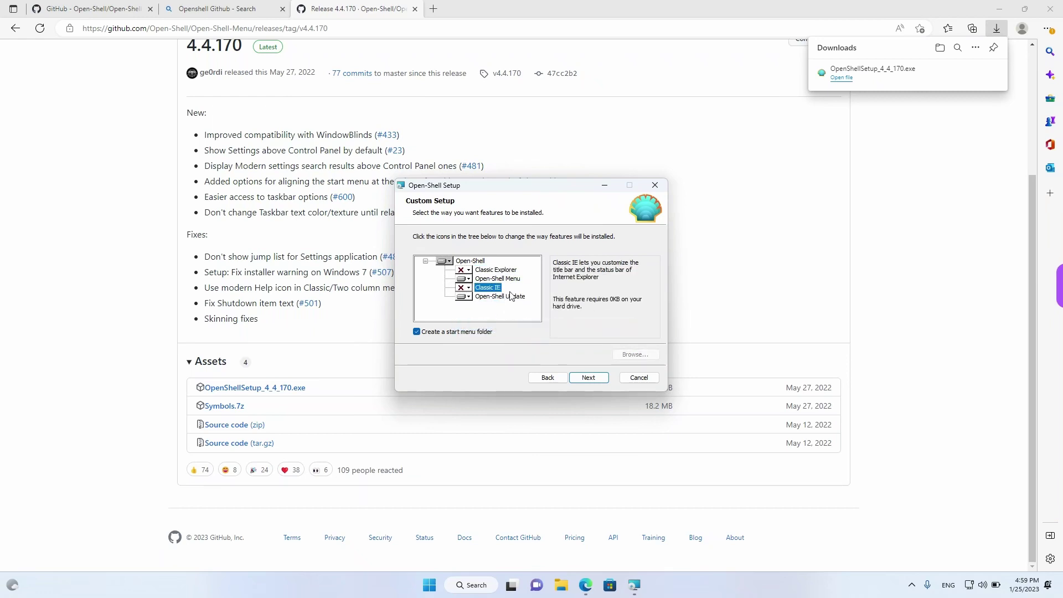
click(500, 279)
click(520, 299)
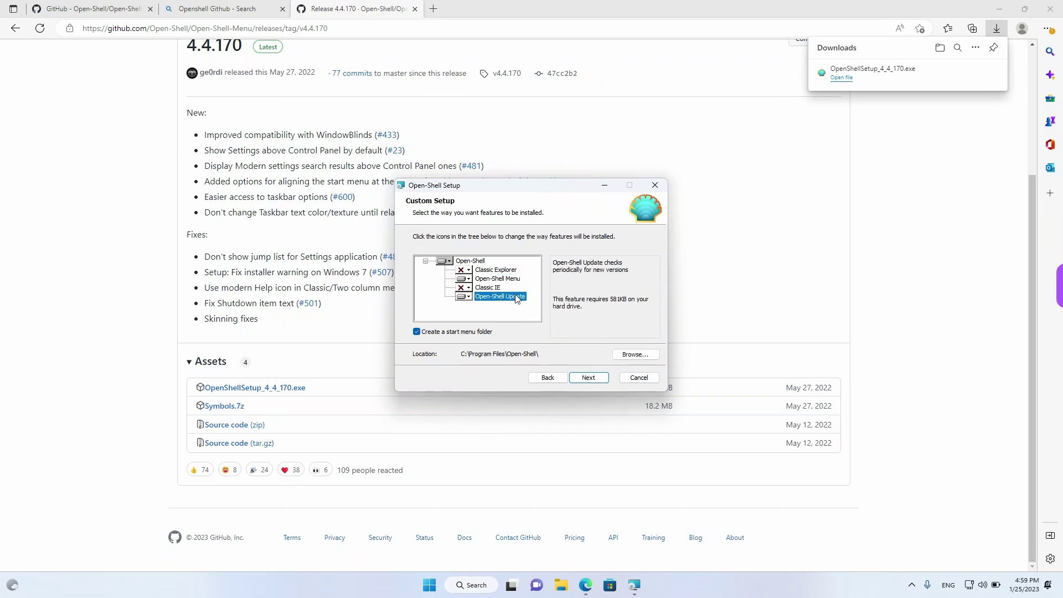
click(590, 378)
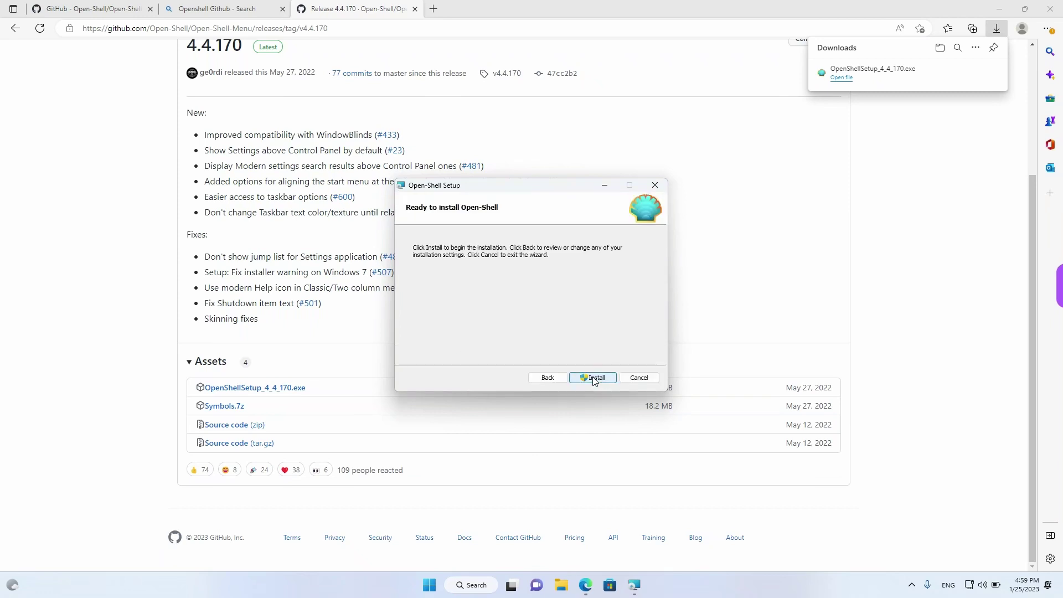
click(593, 379)
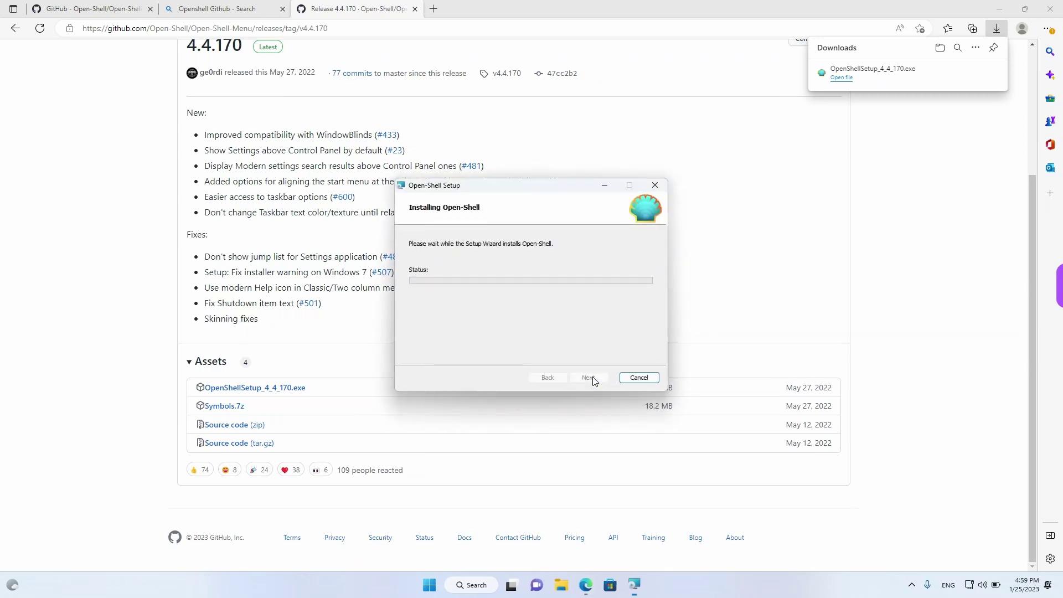
Close both GitHub browser tabs and minimize the browser window while Open-Shell installs
drag(562, 189, 550, 186)
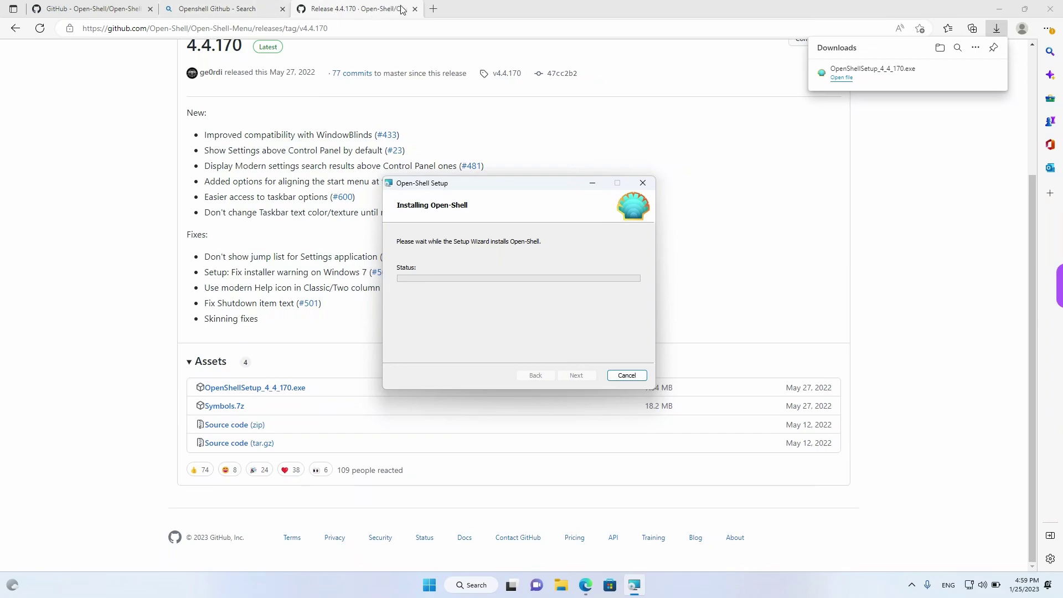
click(256, 11)
click(88, 9)
click(150, 9)
click(195, 63)
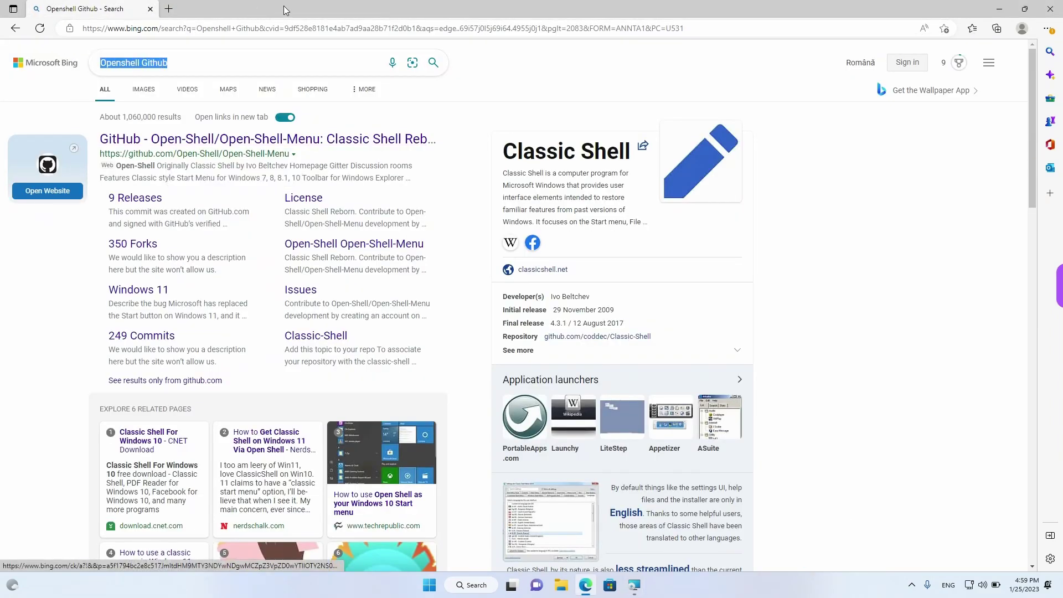
drag(317, 4, 283, 28)
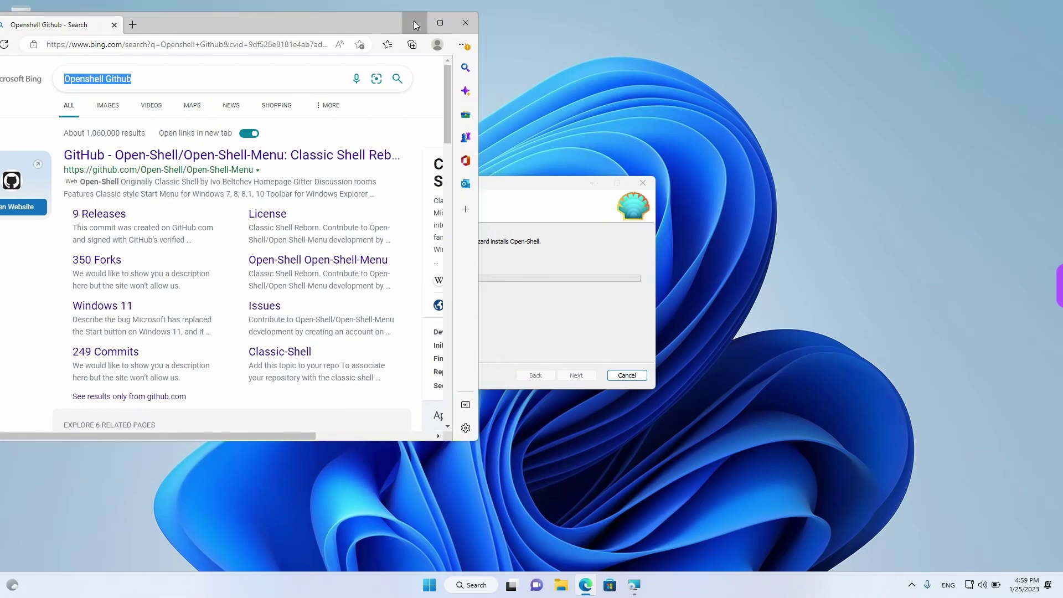
click(414, 23)
Finish and exit the Open-Shell Setup wizard once the installation completes
drag(494, 185, 462, 191)
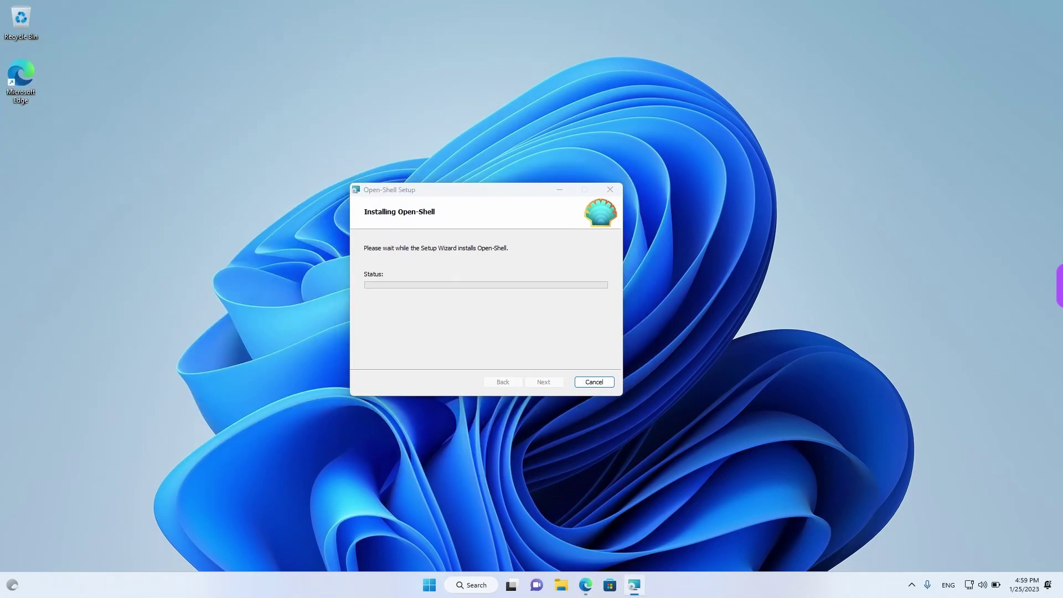
key(super)
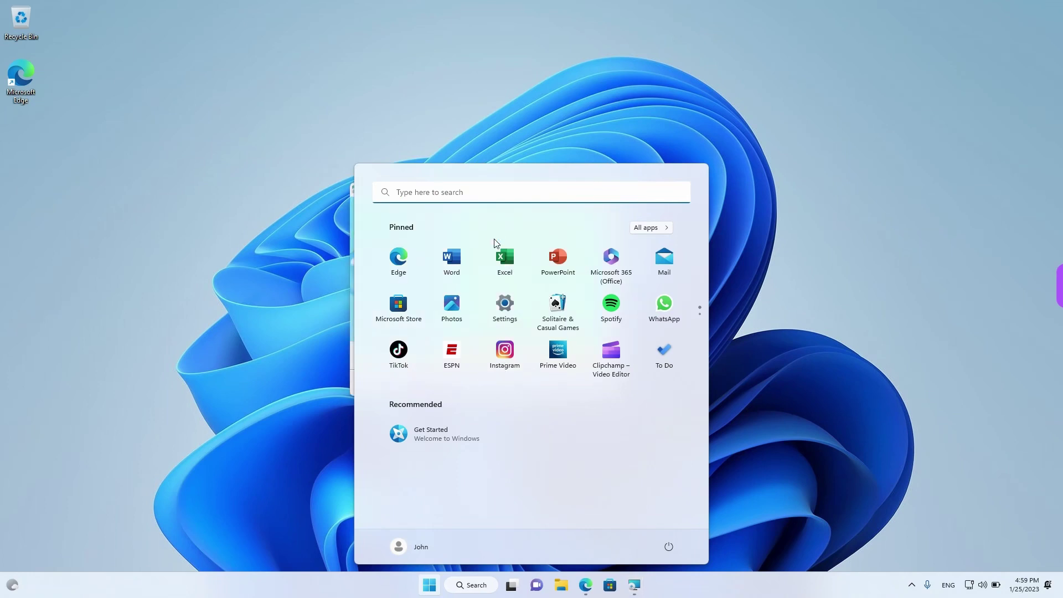
click(749, 339)
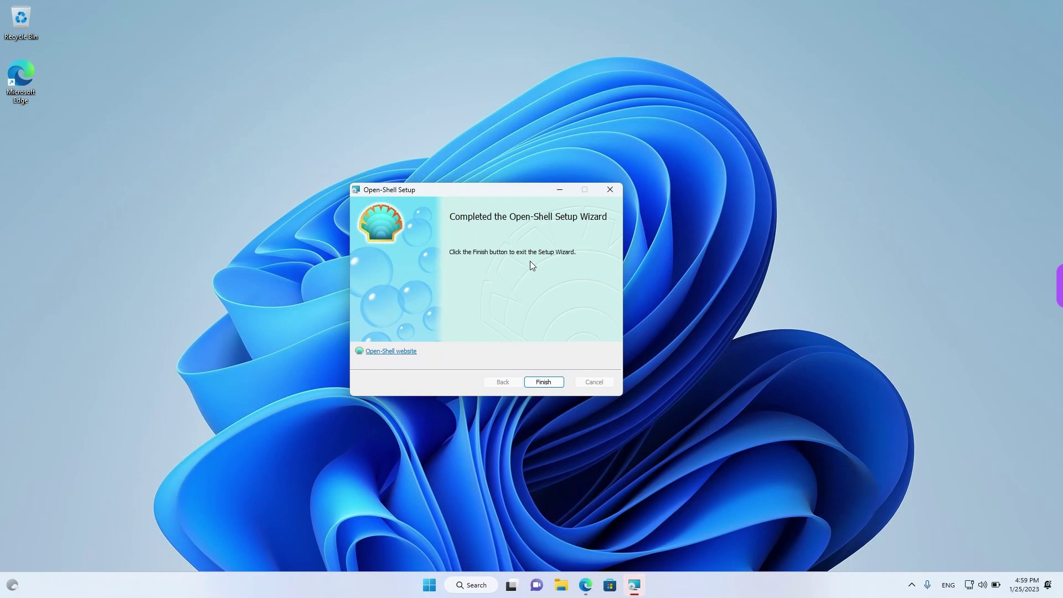
click(558, 384)
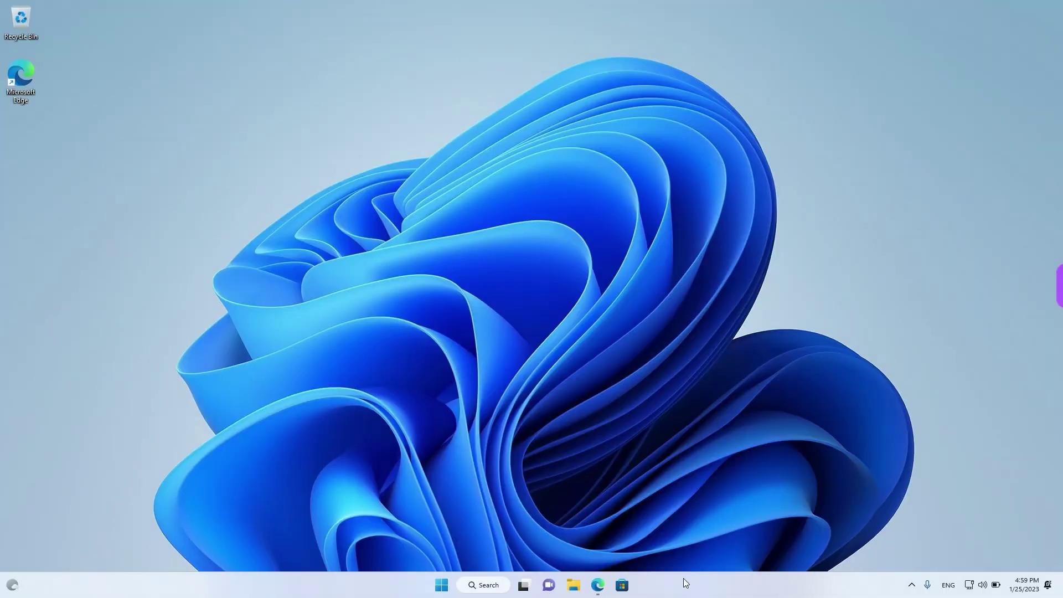
Open the Windows taskbar settings and set the taskbar alignment to Left under Taskbar behaviors
right_click(685, 583)
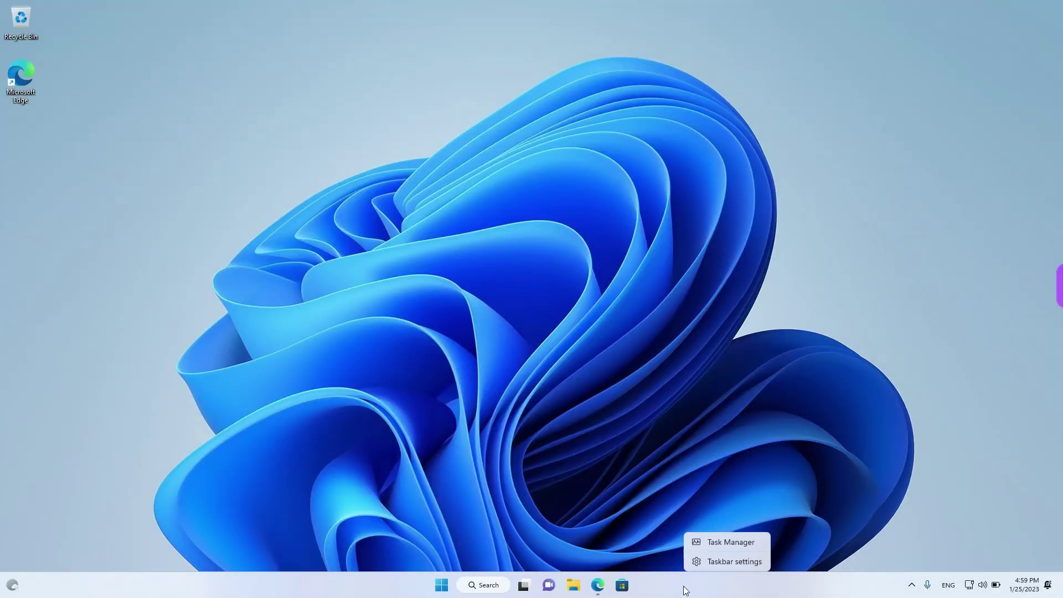
click(728, 562)
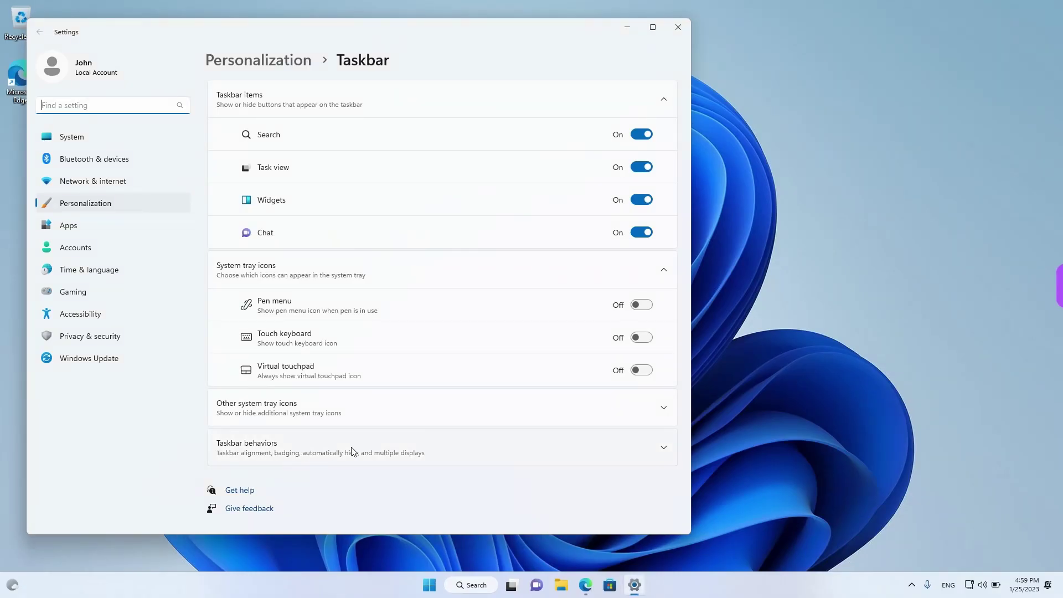
click(350, 447)
scroll(349, 448, down, 3)
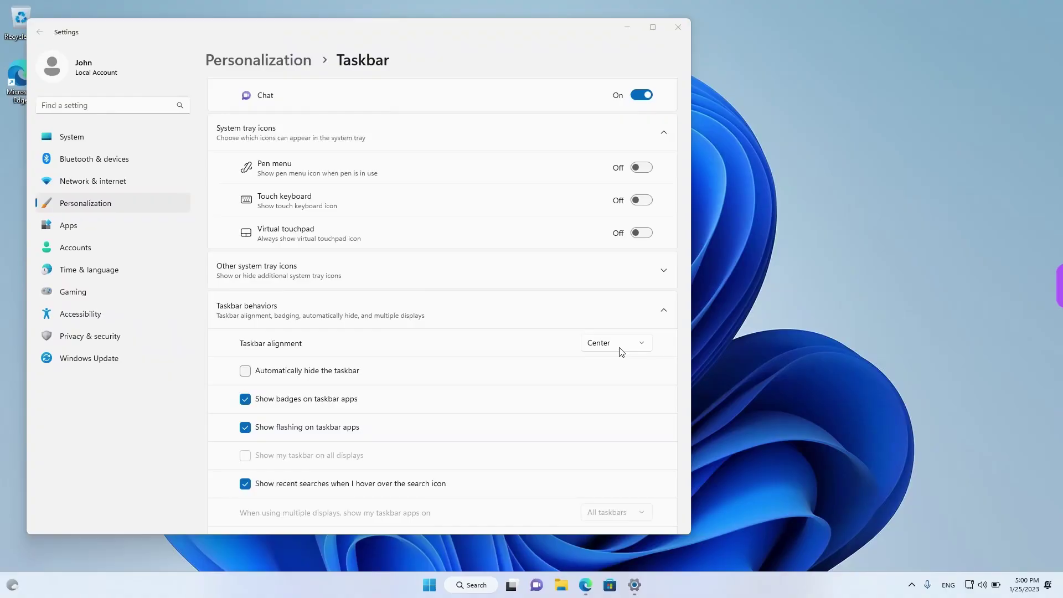
click(613, 344)
click(608, 324)
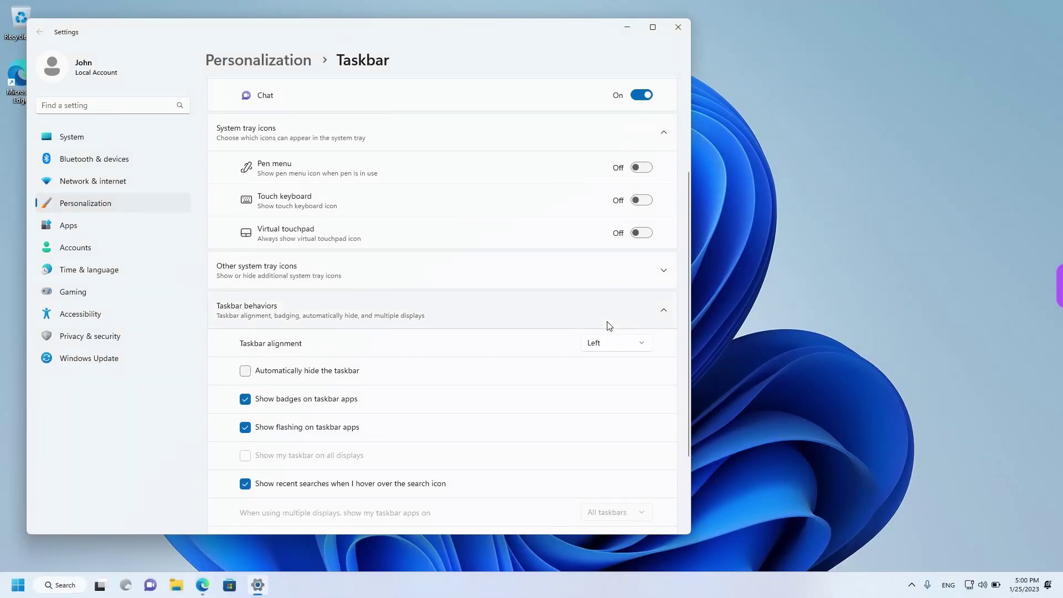
Close the Settings window and open Open-Shell Menu Settings from the Open-Shell folder in the Start menu's full app list
click(678, 29)
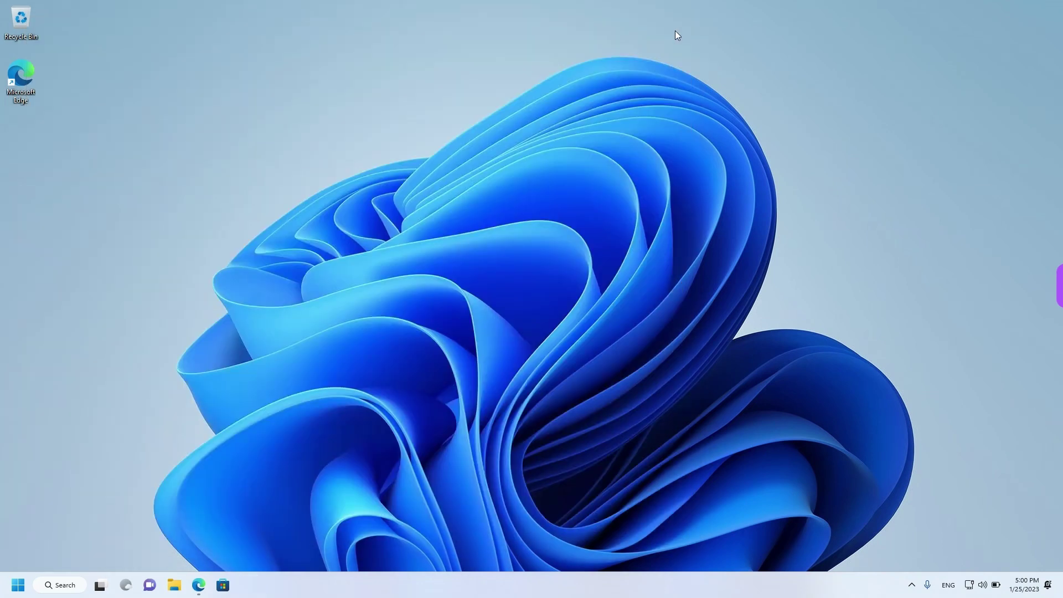
click(18, 585)
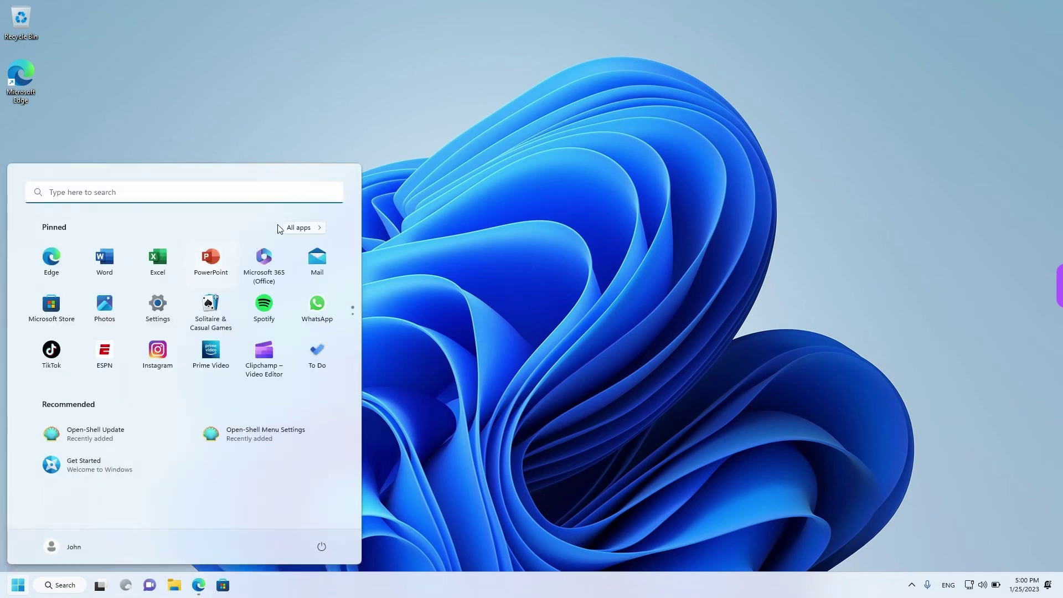
click(307, 228)
scroll(243, 272, down, 15)
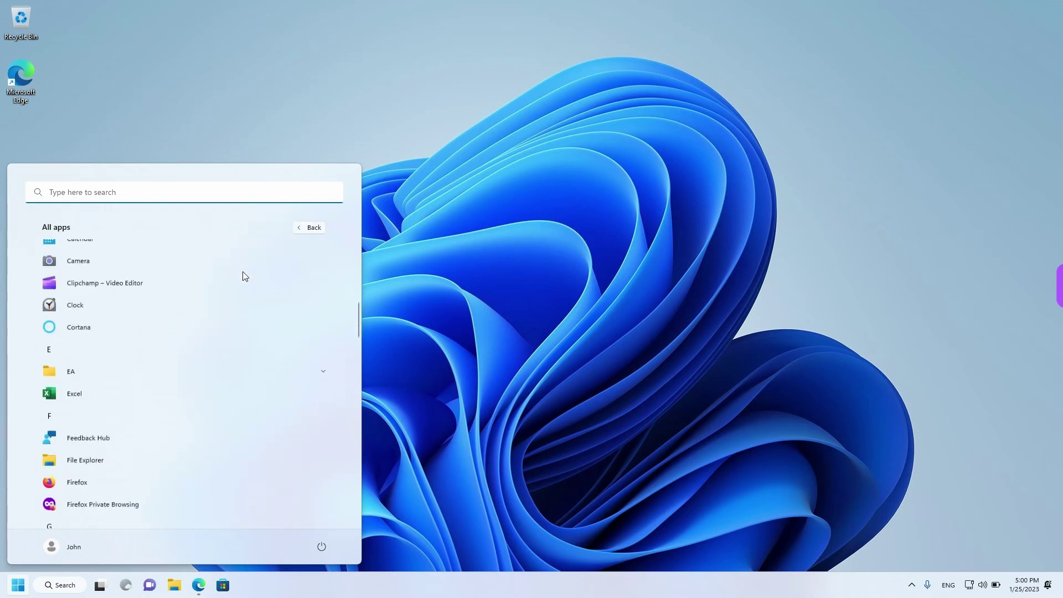
scroll(242, 271, down, 8)
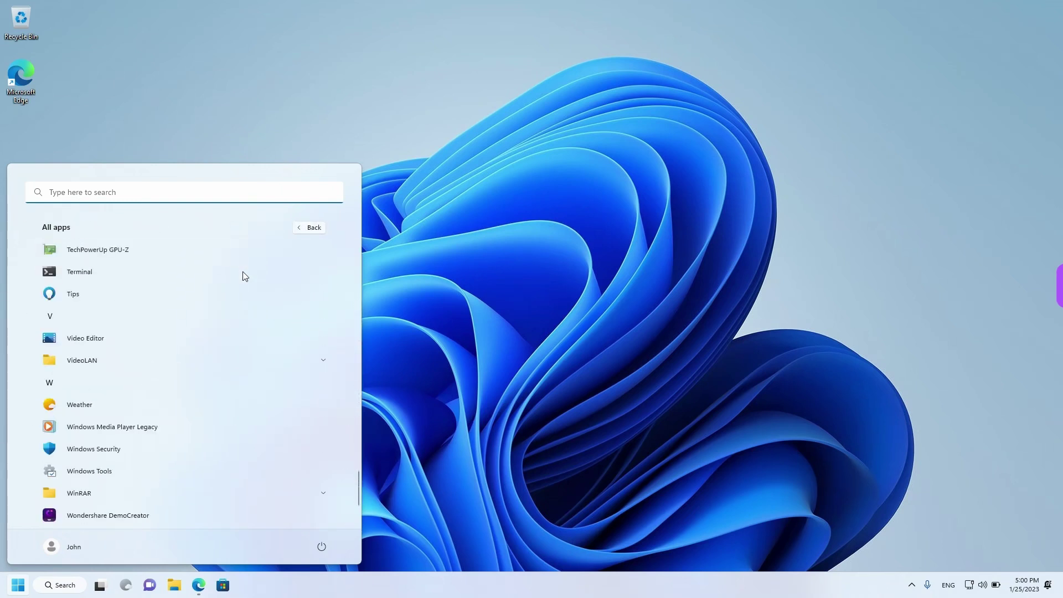
scroll(242, 272, up, 3)
scroll(240, 275, up, 8)
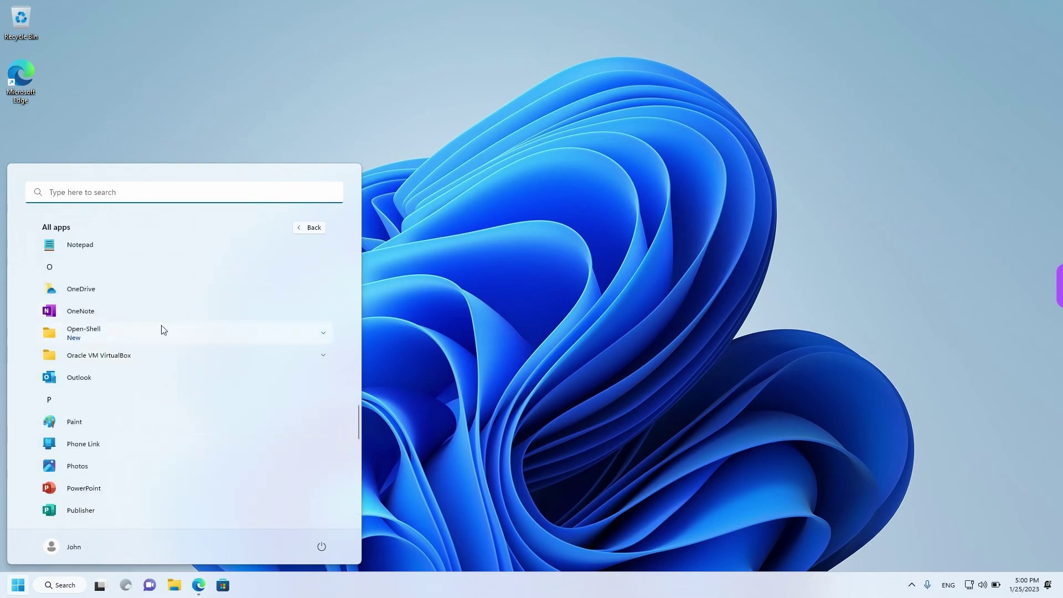
click(323, 335)
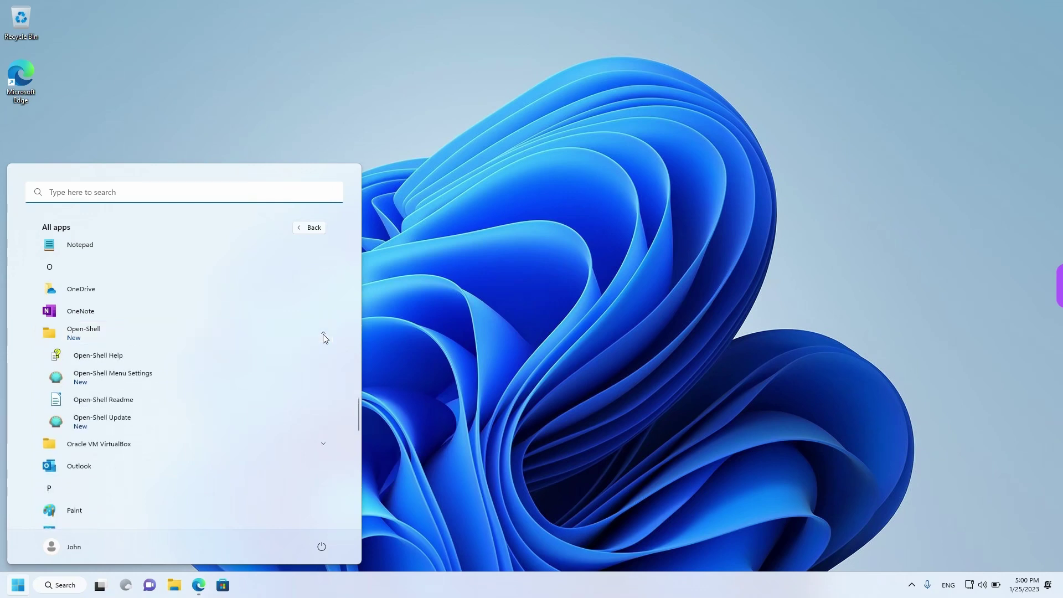
click(125, 377)
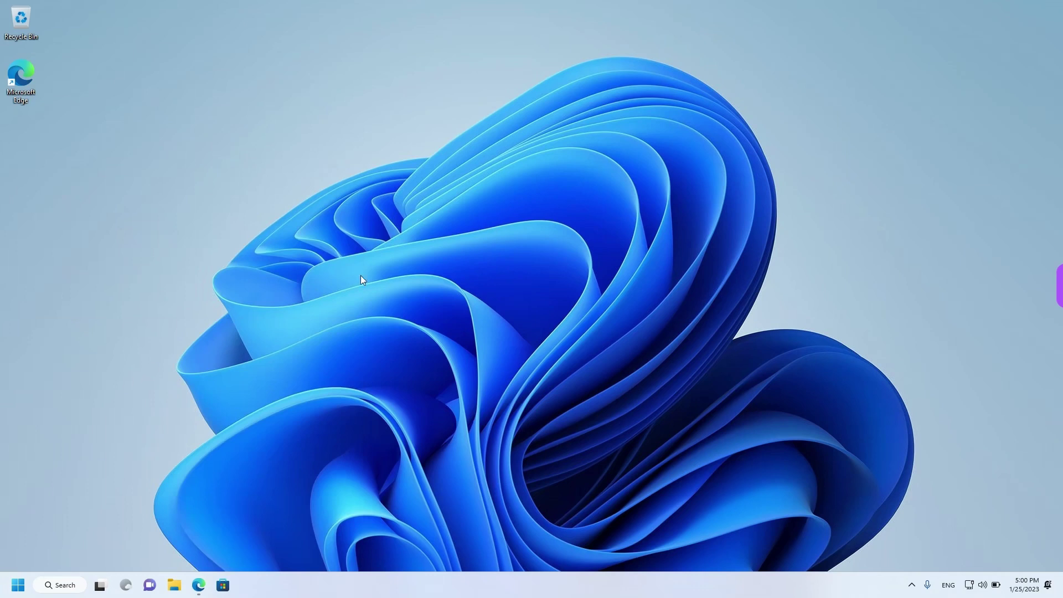
drag(555, 130, 522, 124)
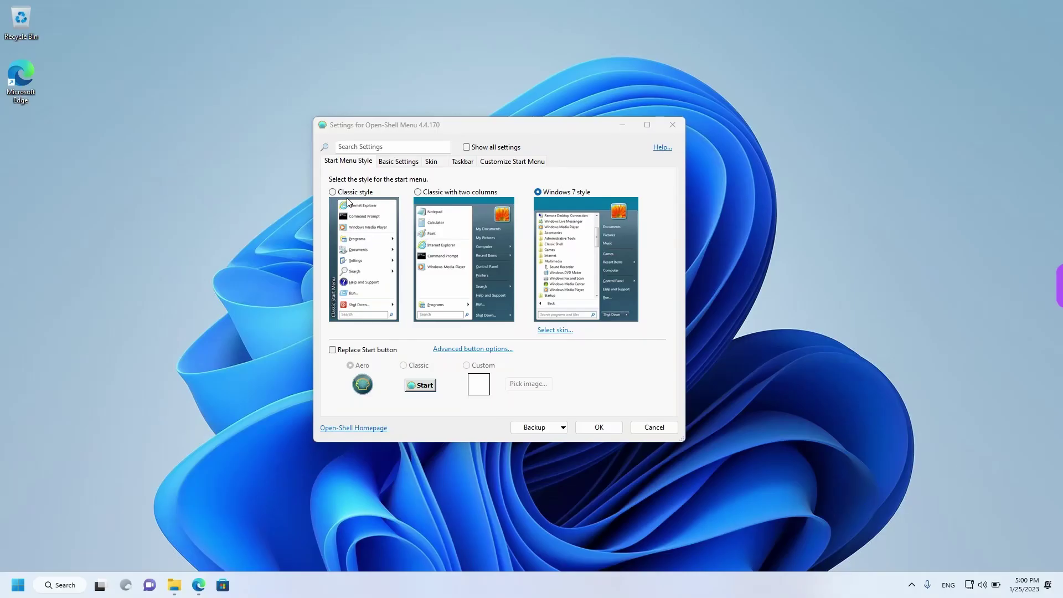
Set the Open-Shell menu to Classic style, replace the Start button with the Classic one, try the Start menu and save the settings
click(349, 195)
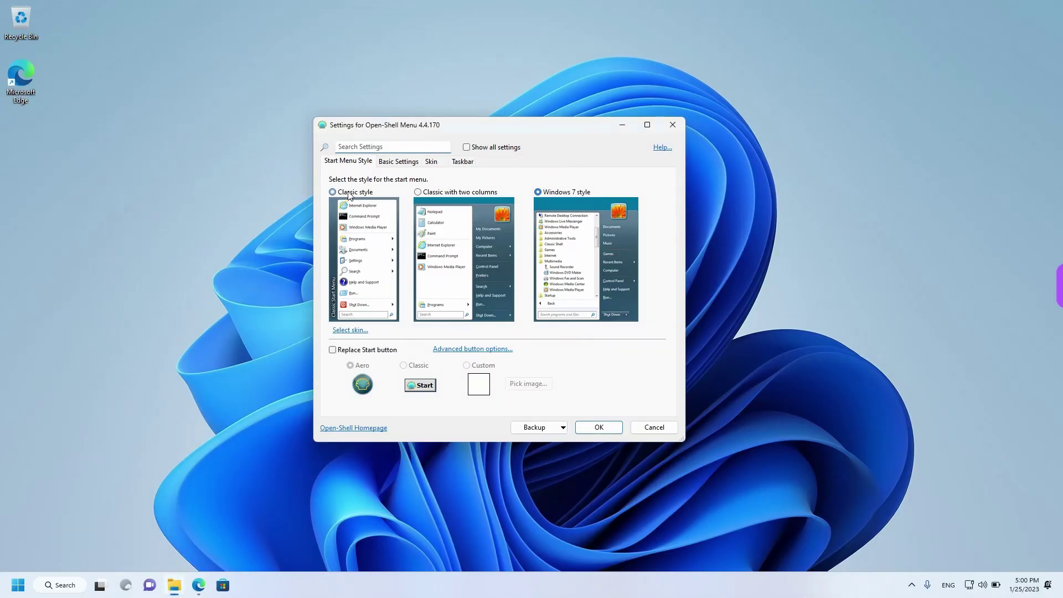
click(374, 352)
click(415, 365)
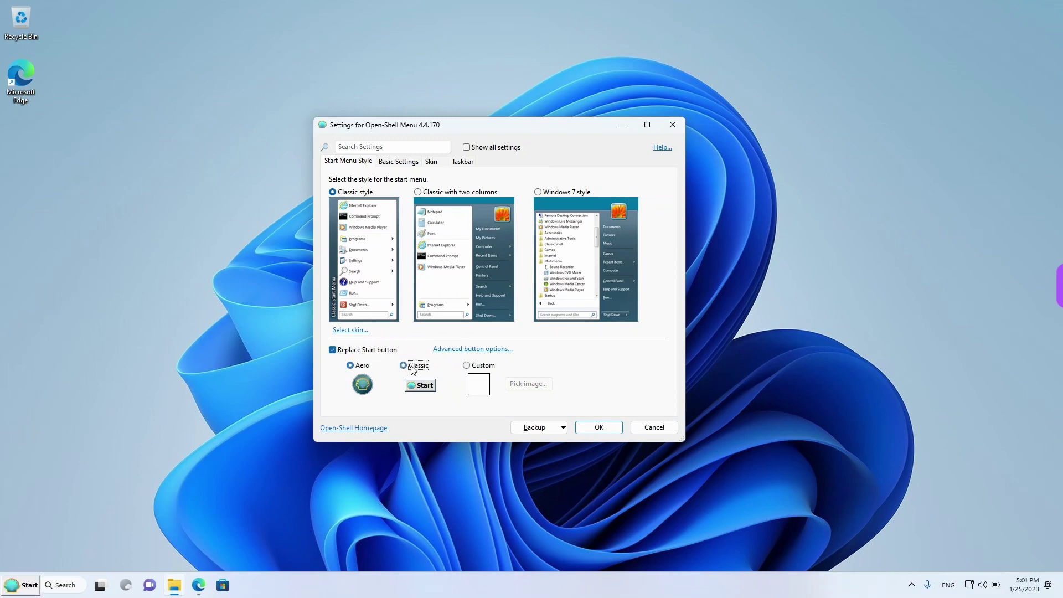
click(25, 587)
click(24, 588)
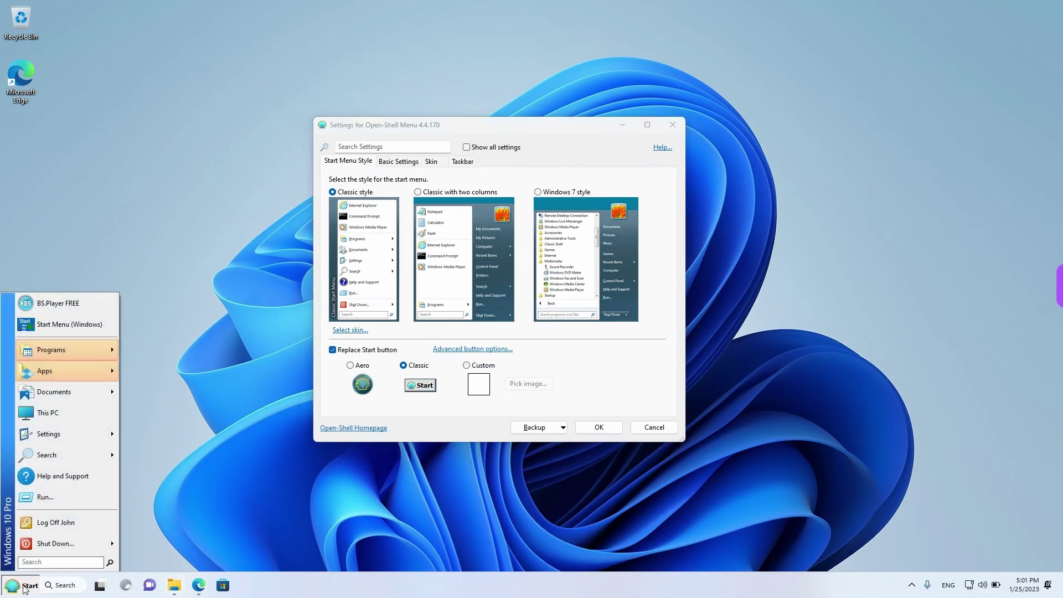
click(25, 588)
click(333, 350)
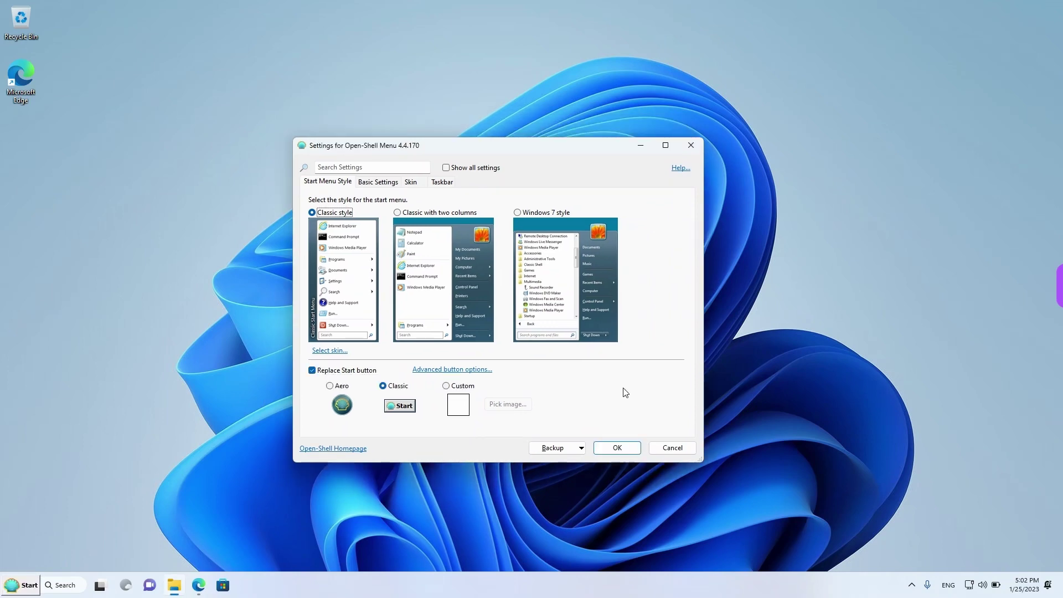
click(616, 452)
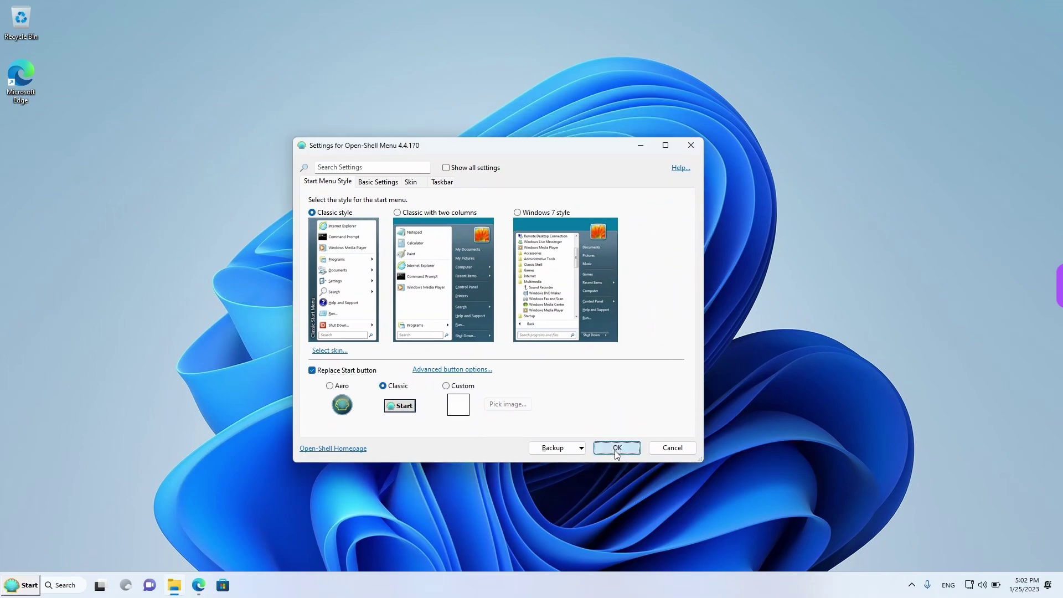
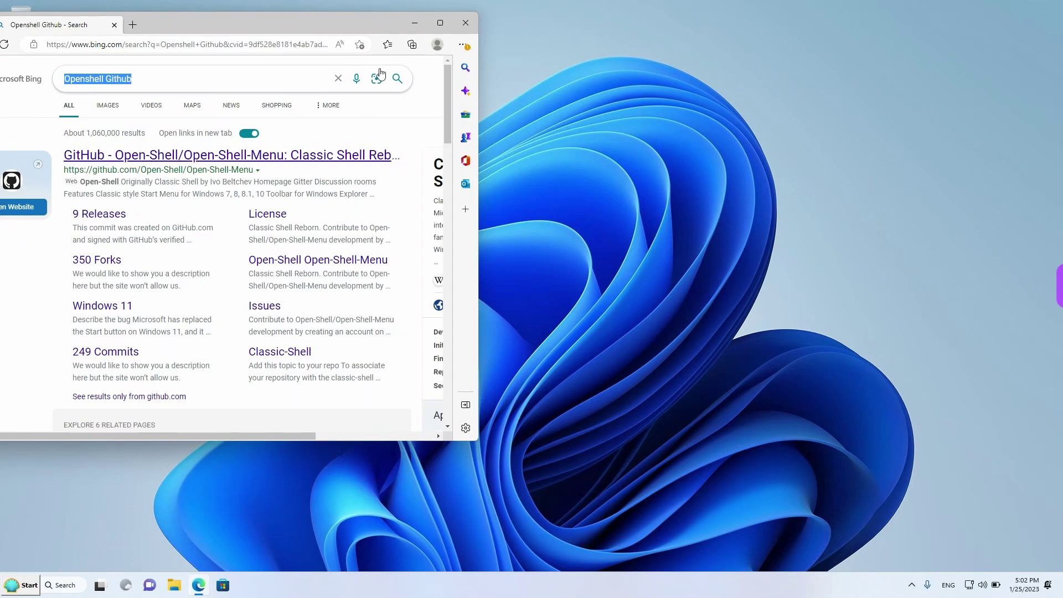
Switch to the Edge browser, maximize its window and search Bing for "retrobar"
click(440, 23)
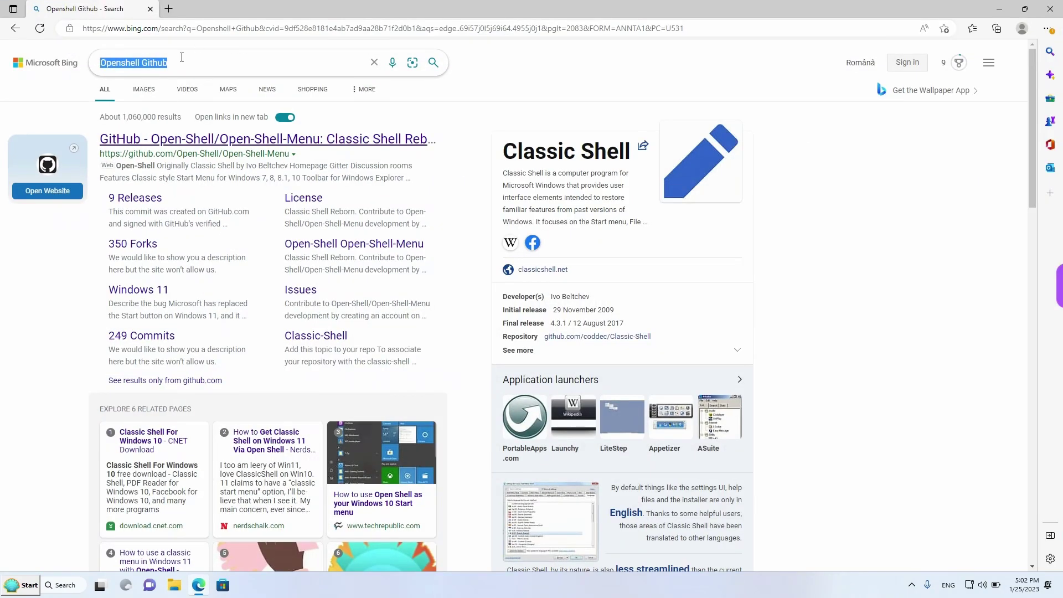
text(retrobar)
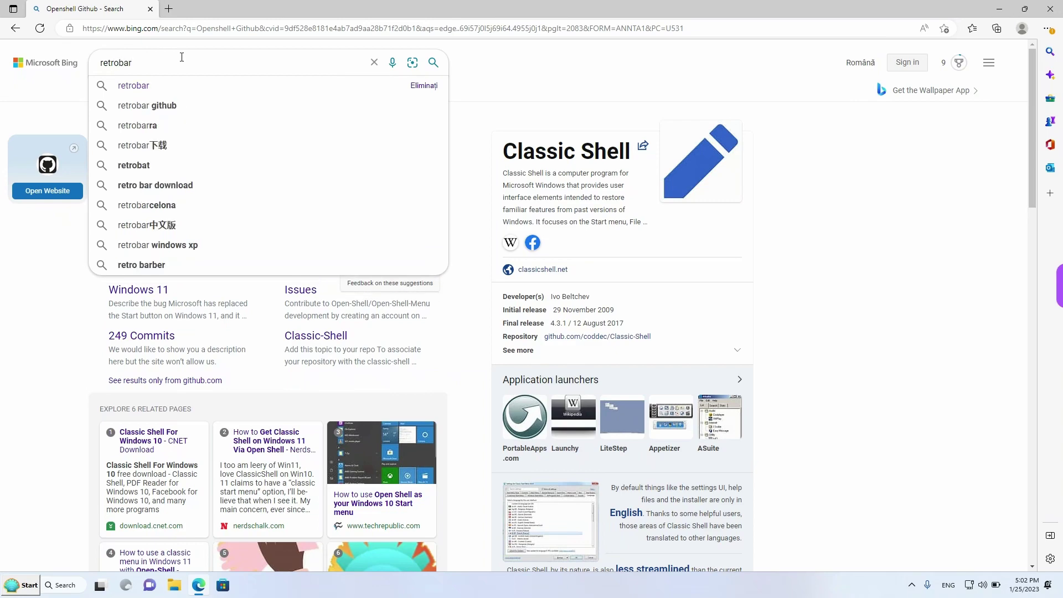
key(Return)
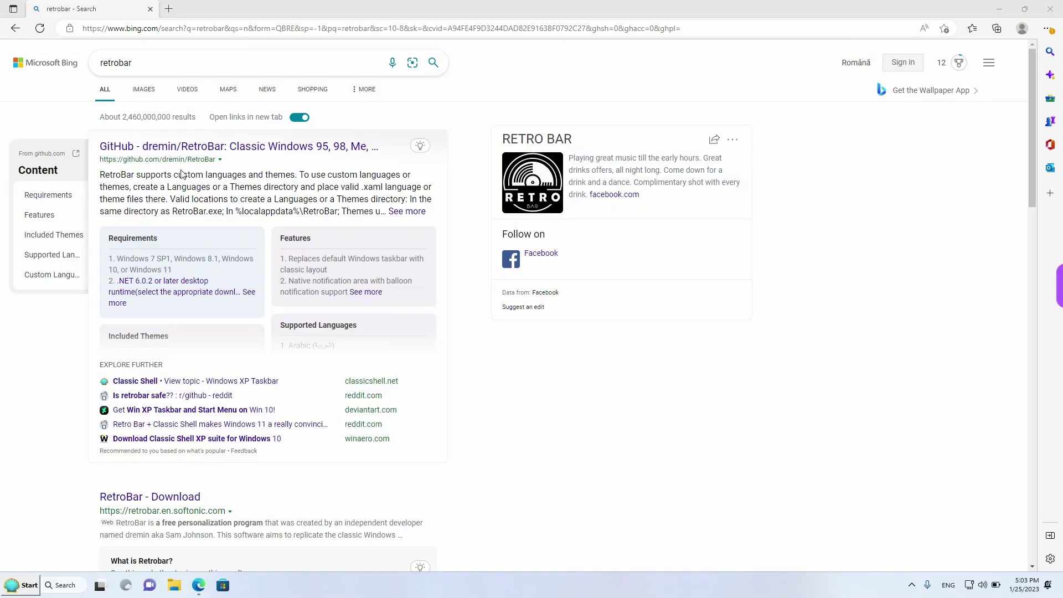
Open the latest RetroBar 1.11 release from the dremin/RetroBar GitHub repository and download RetroBar.64-bit.zip
click(178, 151)
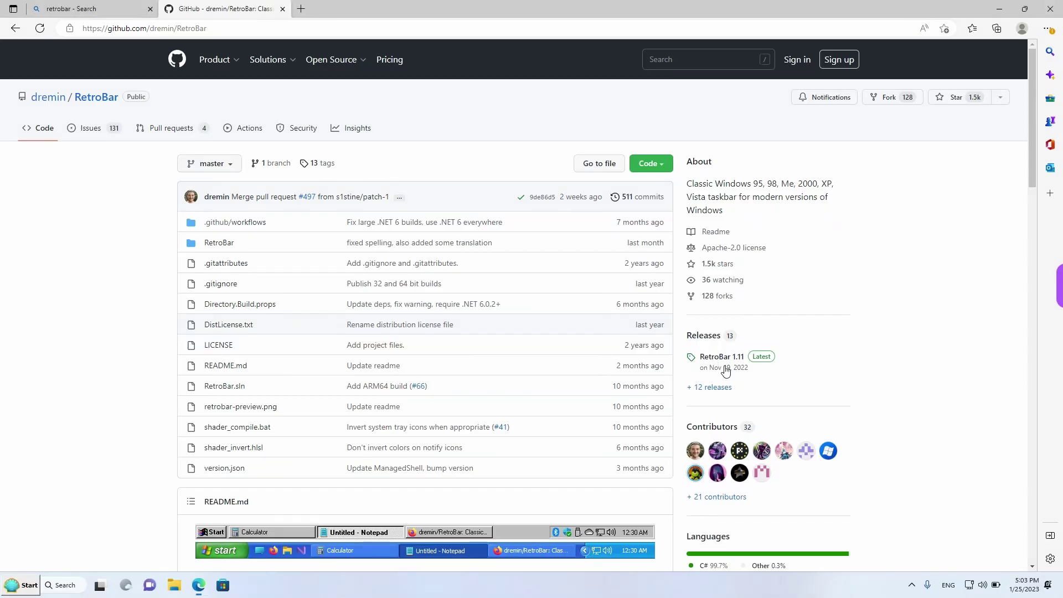
click(723, 357)
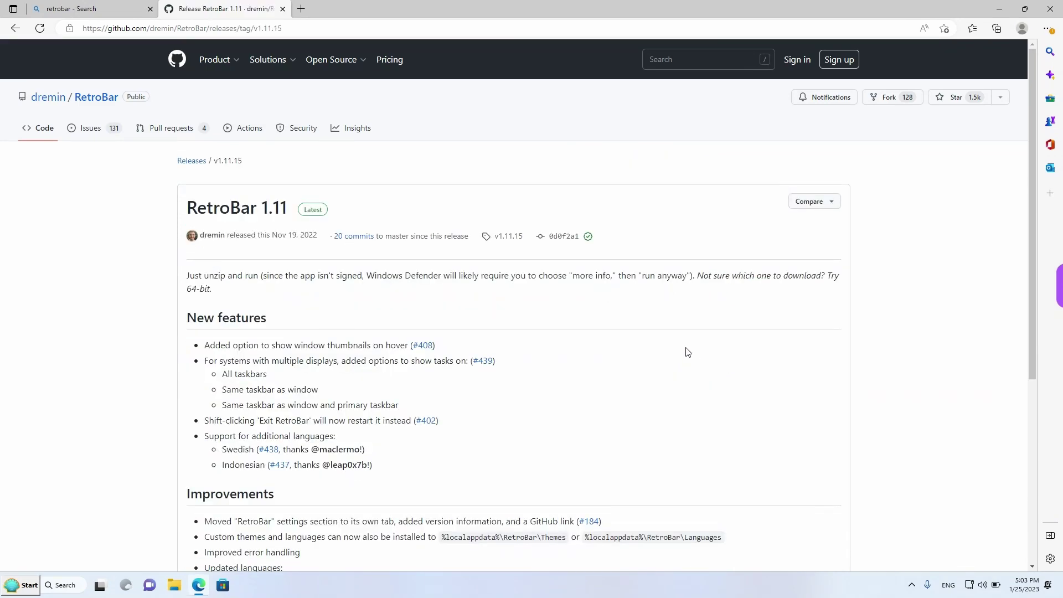
scroll(629, 347, down, 6)
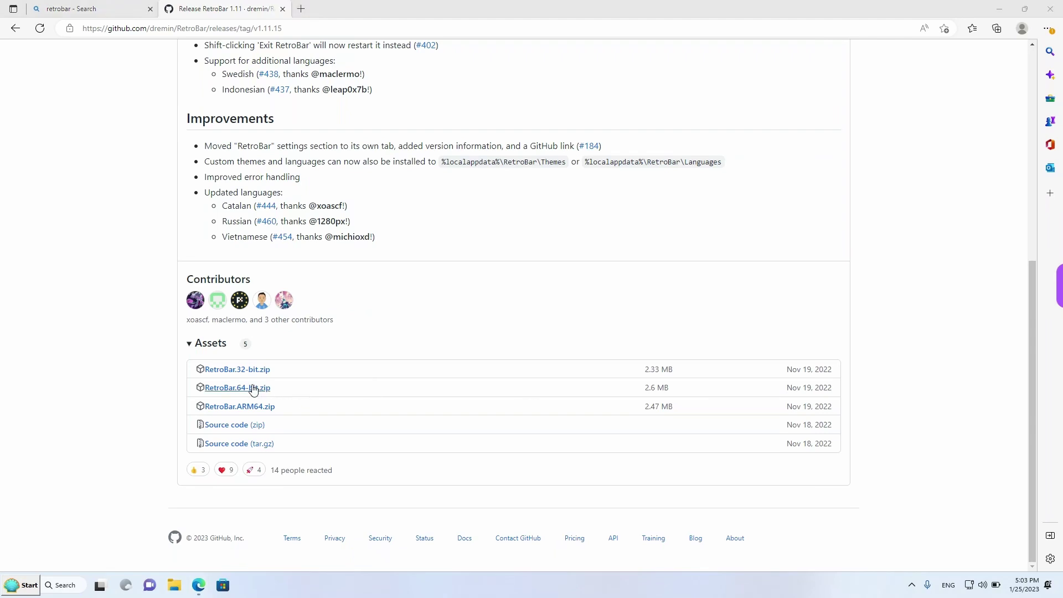
click(253, 388)
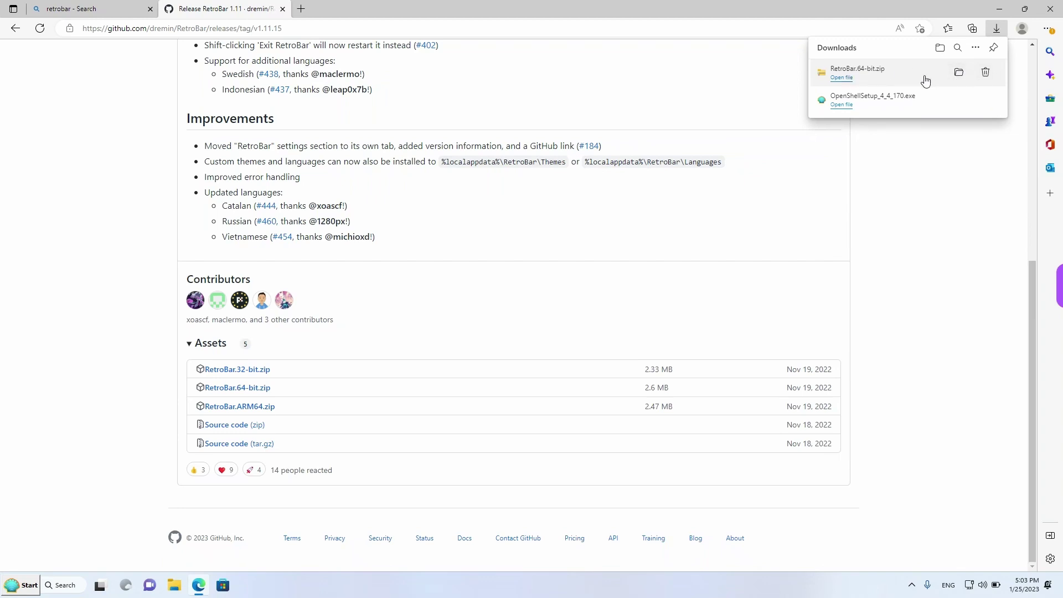
Show the downloaded RetroBar.64-bit archive in its folder and extract it to the default RetroBar.64-bit folder in Downloads
click(958, 76)
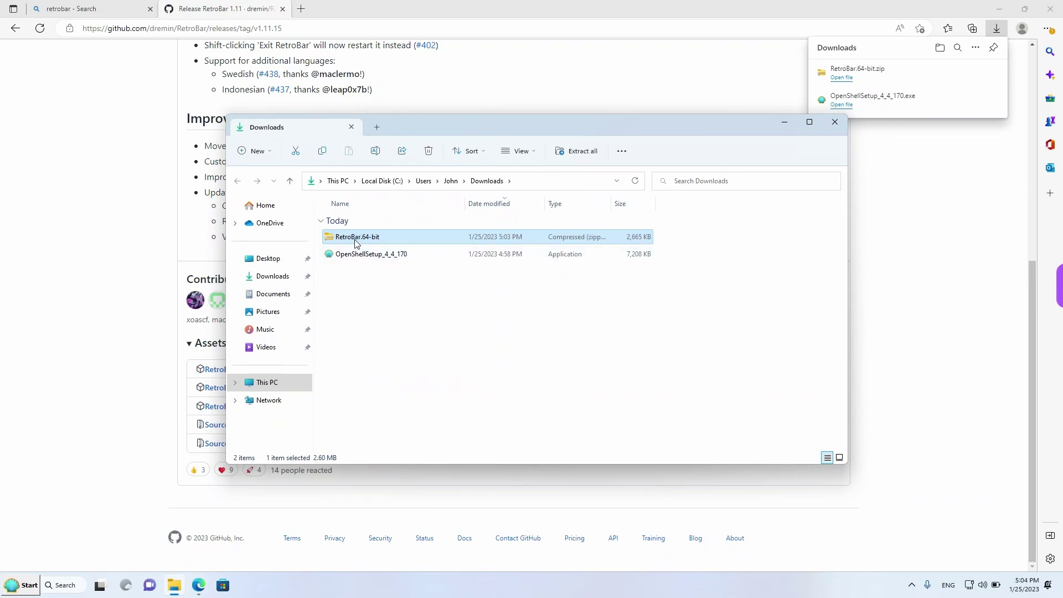
right_click(355, 242)
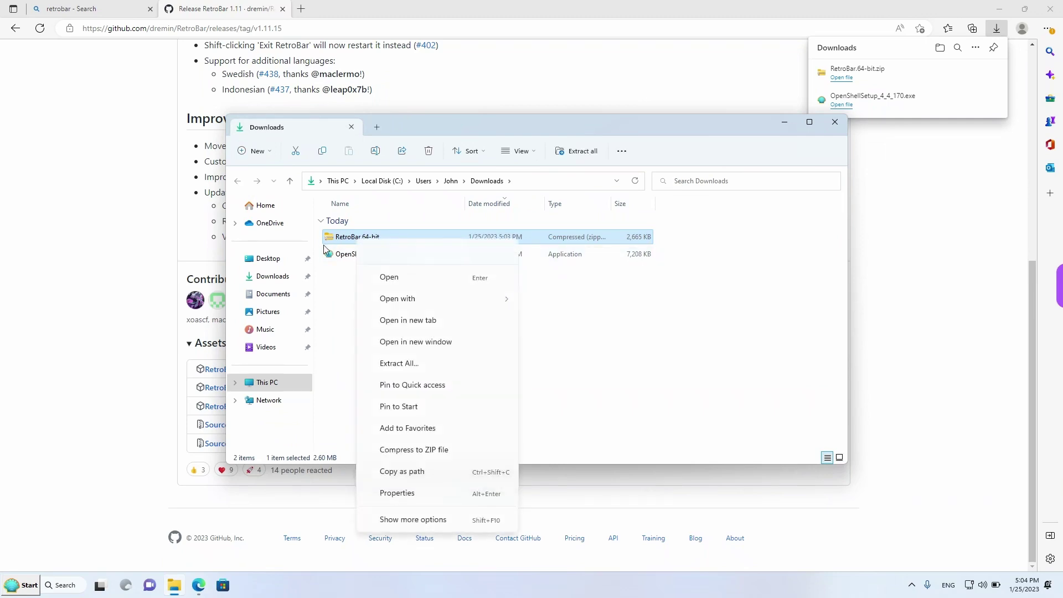
click(463, 346)
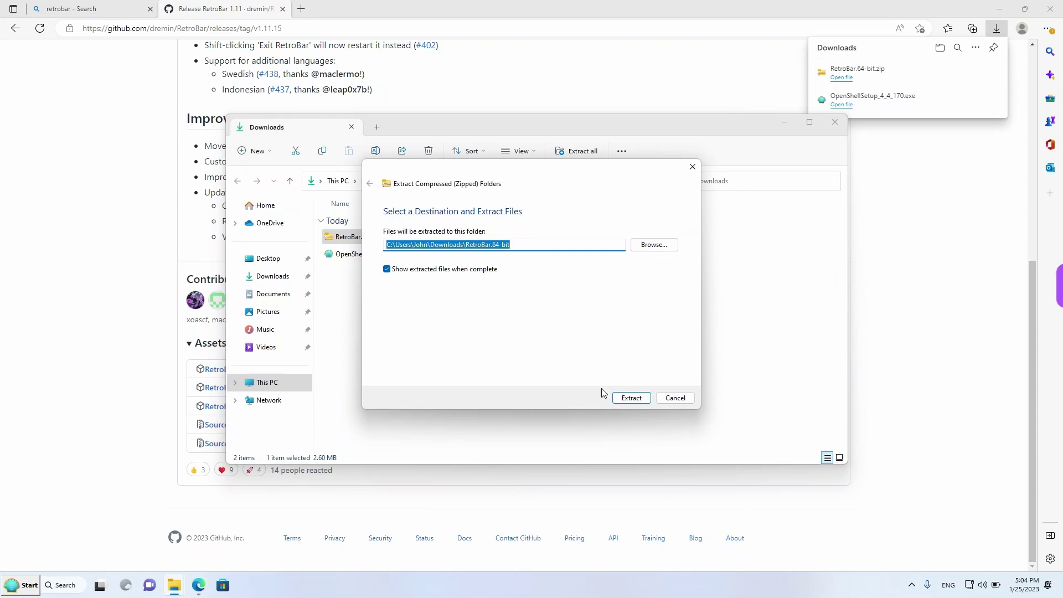
click(632, 398)
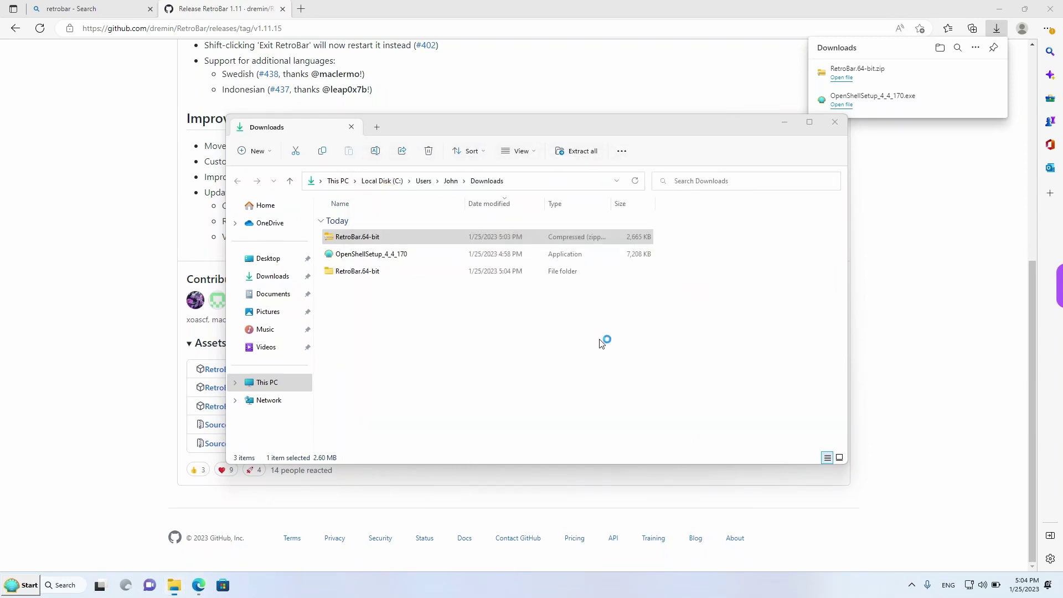
Close the original Downloads window and minimize the browser, keeping only the extracted RetroBar.64-bit folder window on the desktop
drag(547, 140, 514, 287)
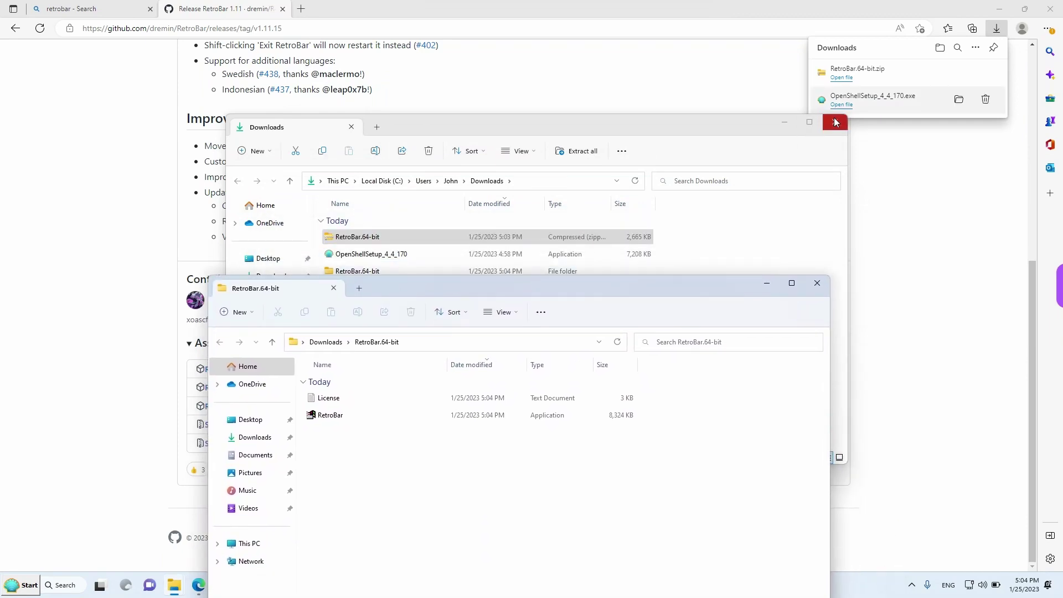
click(835, 122)
click(998, 9)
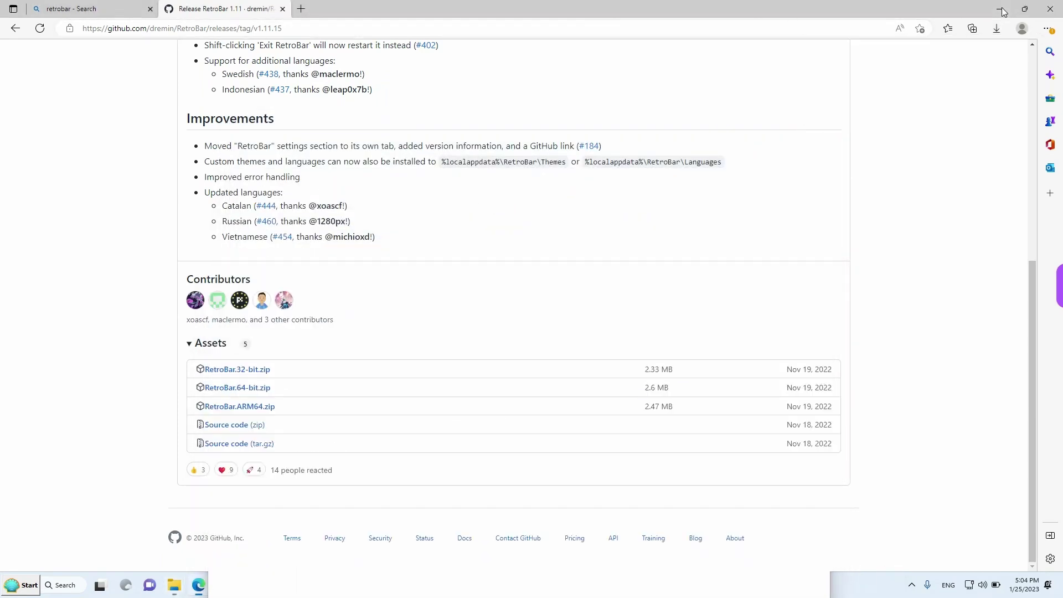
drag(493, 296, 521, 183)
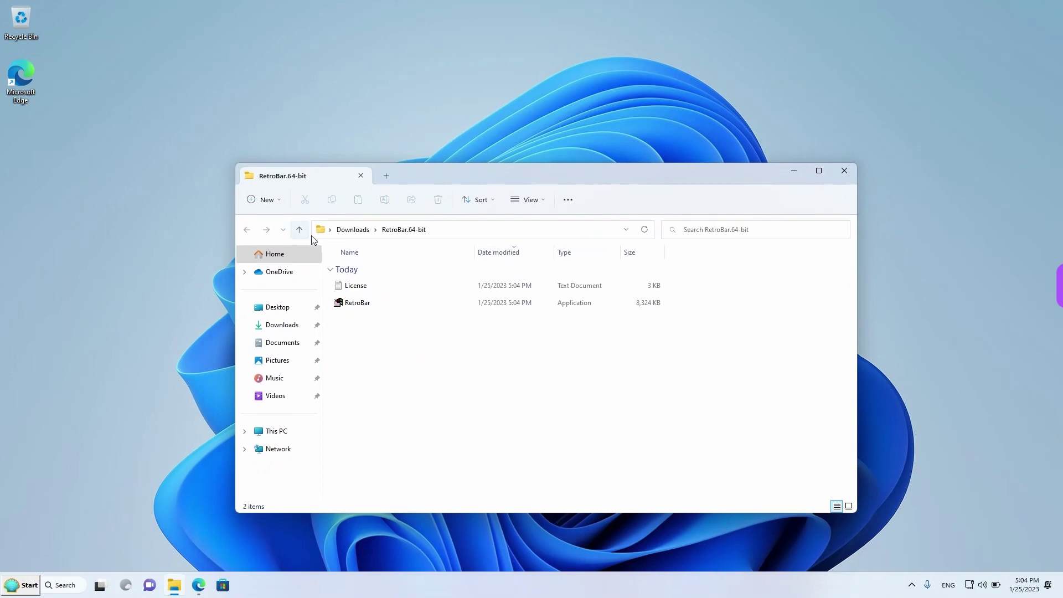
Move the extracted RetroBar.64-bit folder from Downloads to the desktop and close the File Explorer window
click(353, 230)
drag(368, 322, 35, 152)
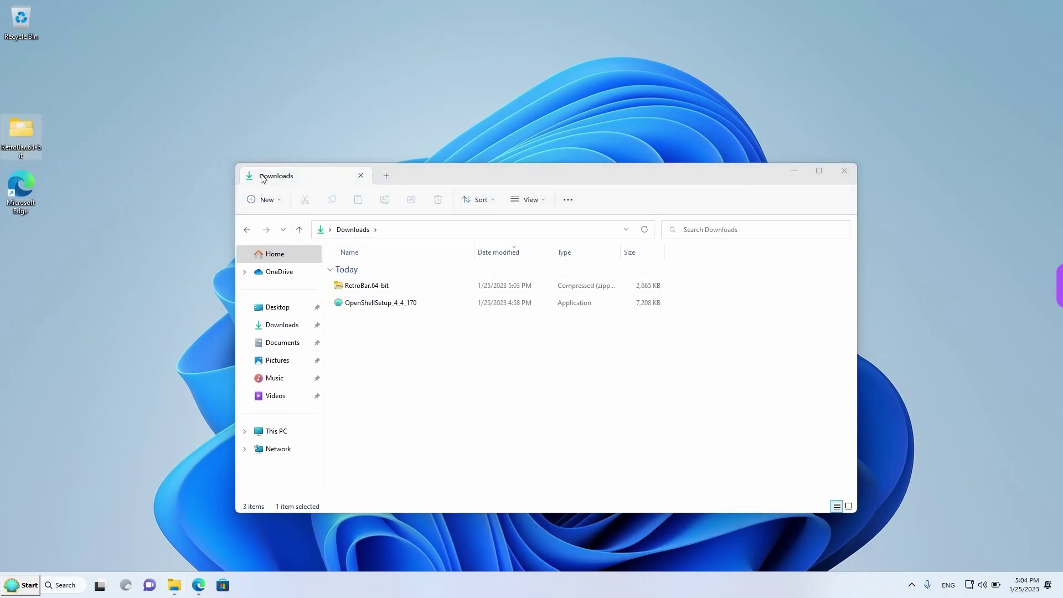
click(844, 171)
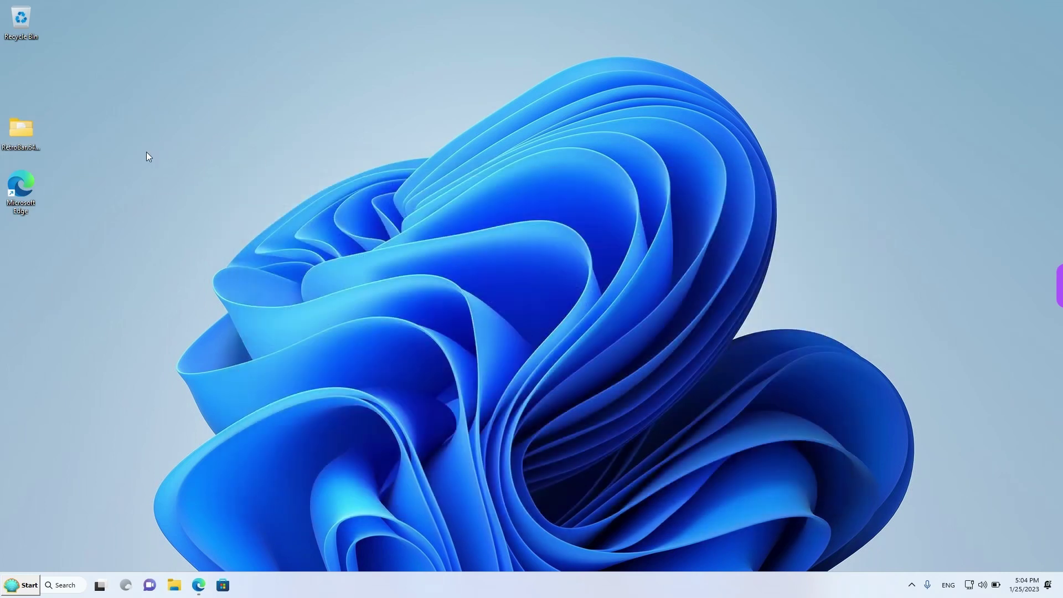
Run RetroBar from the RetroBar.64-bit desktop folder, allow it to run anyway despite SmartScreen, and close the folder window
double_click(28, 130)
double_click(368, 288)
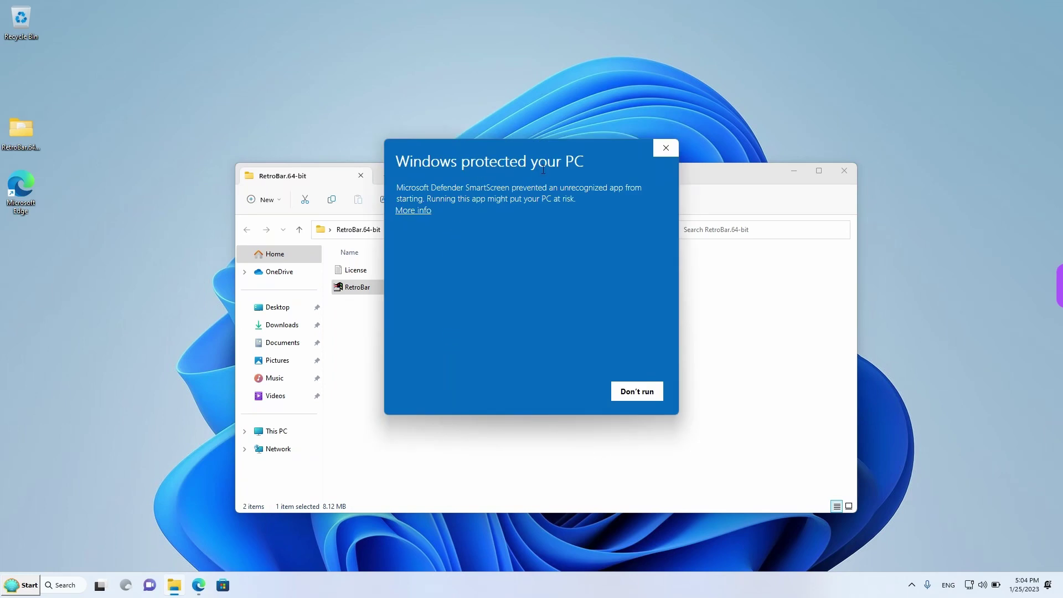
click(420, 210)
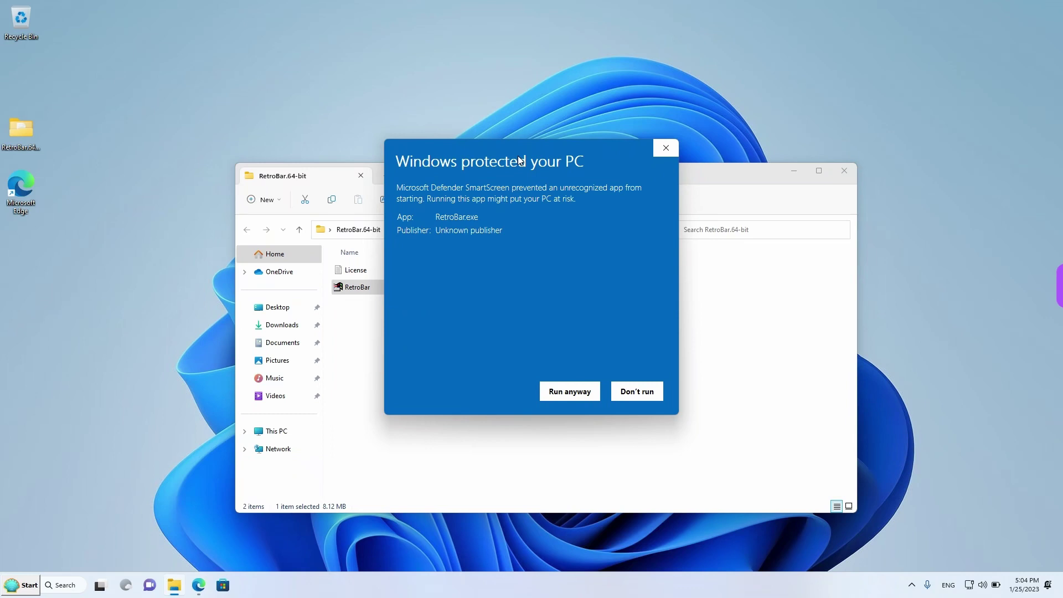
drag(560, 190, 590, 230)
click(569, 230)
click(570, 391)
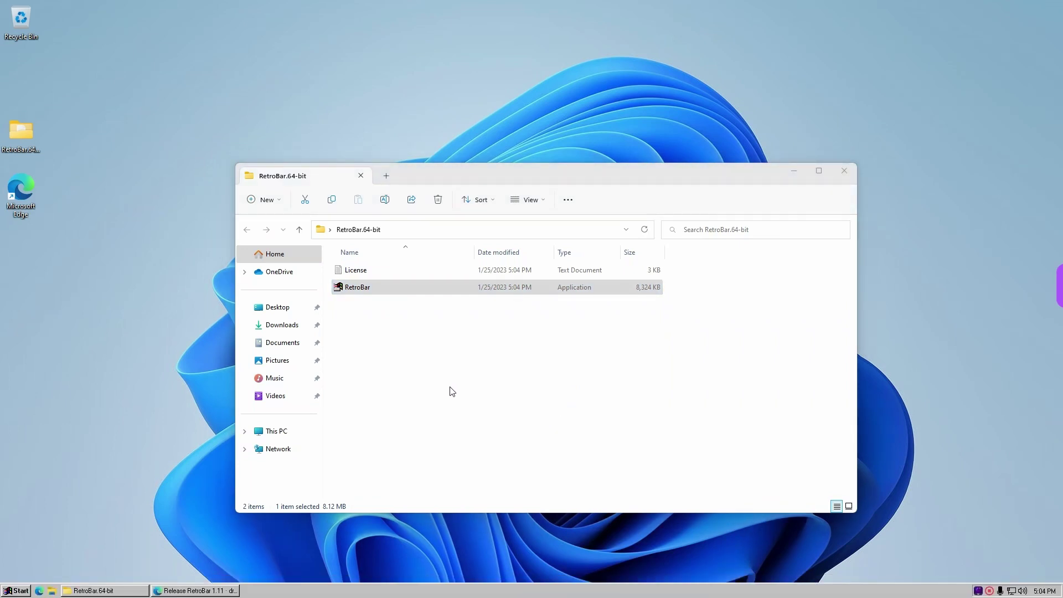
click(850, 171)
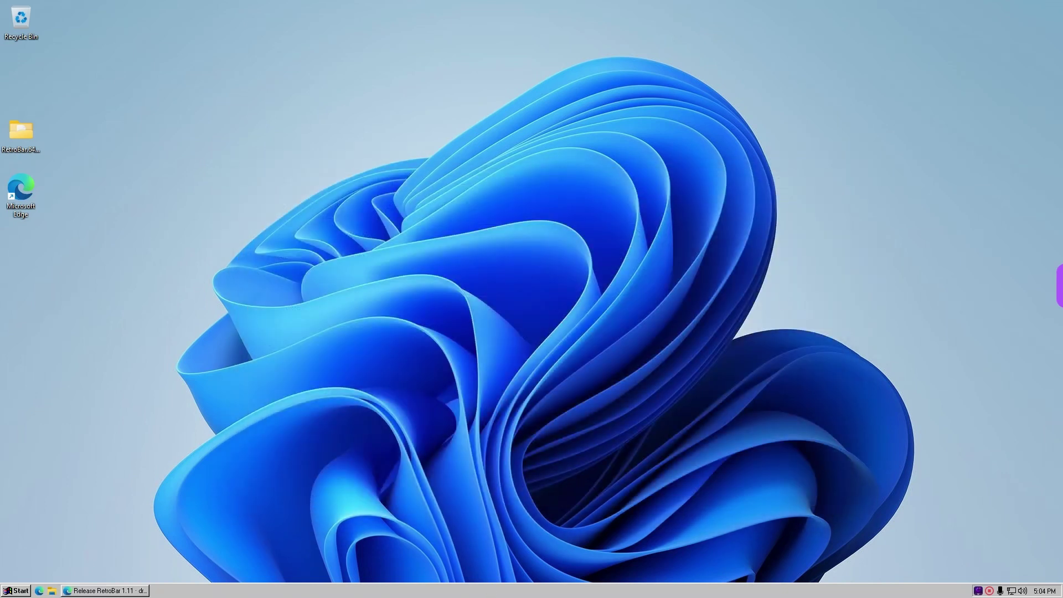
Test the retro taskbar by restoring and minimizing the browser window from it and opening the classic Start menu
click(127, 591)
click(130, 591)
click(17, 591)
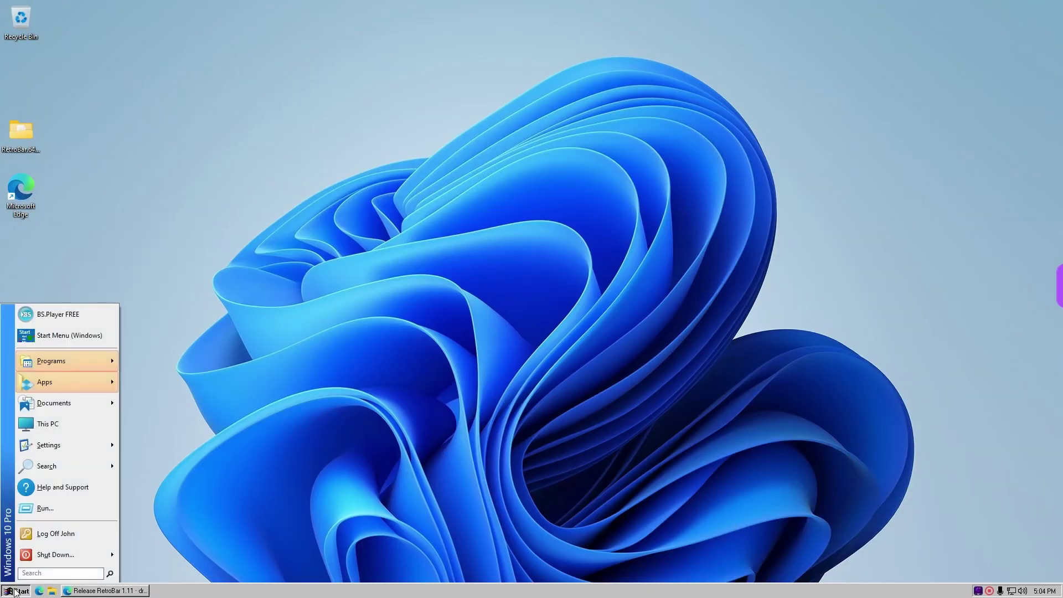
Toggle the classic Start menu open and closed, look through its Programs list, and dismiss it
click(15, 592)
click(19, 592)
click(25, 592)
click(25, 590)
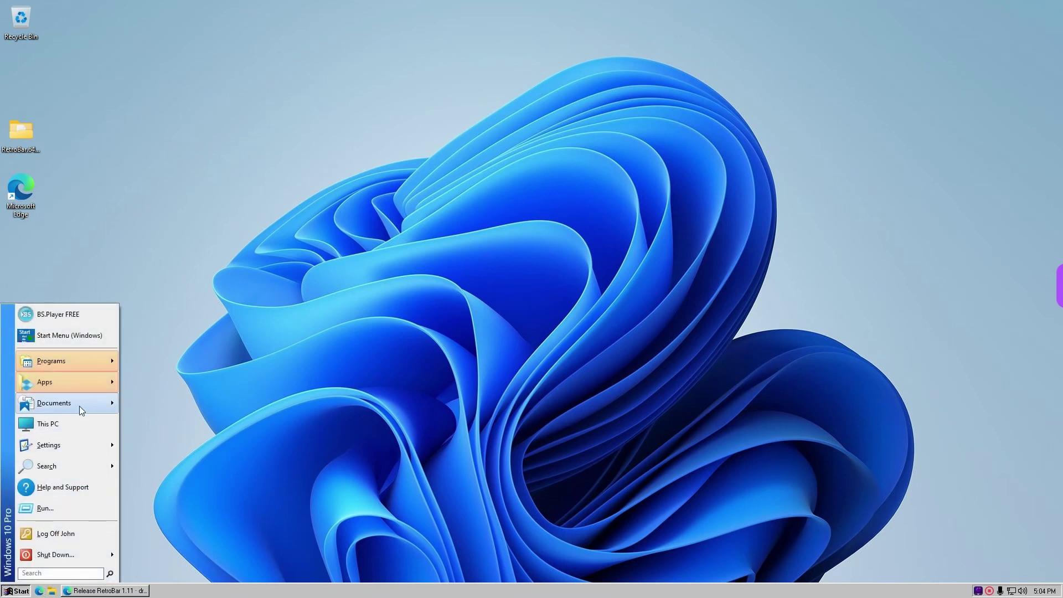
mouse_move(93, 408)
mouse_move(93, 375)
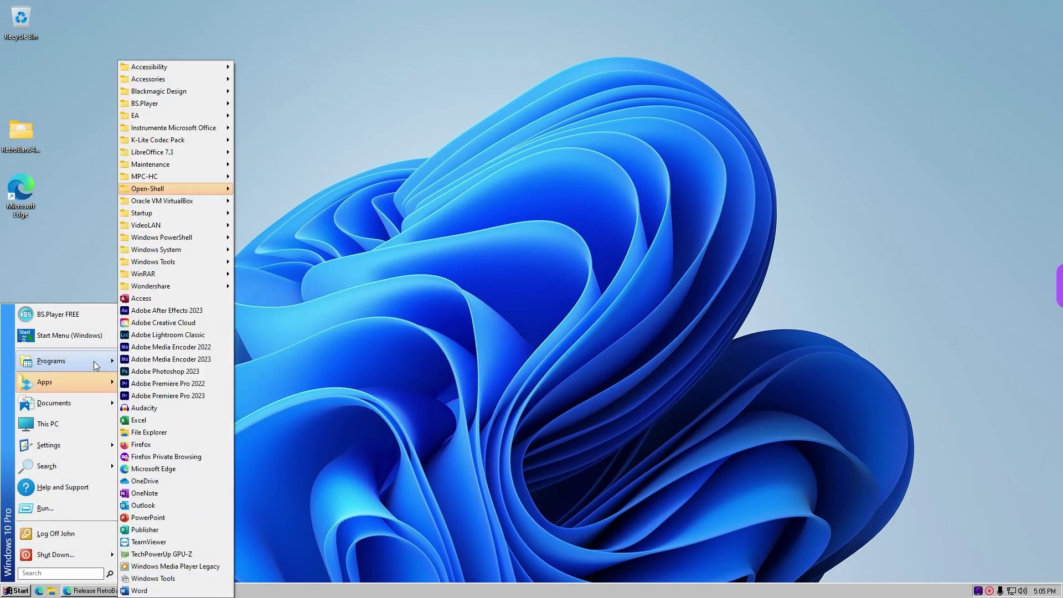
click(464, 593)
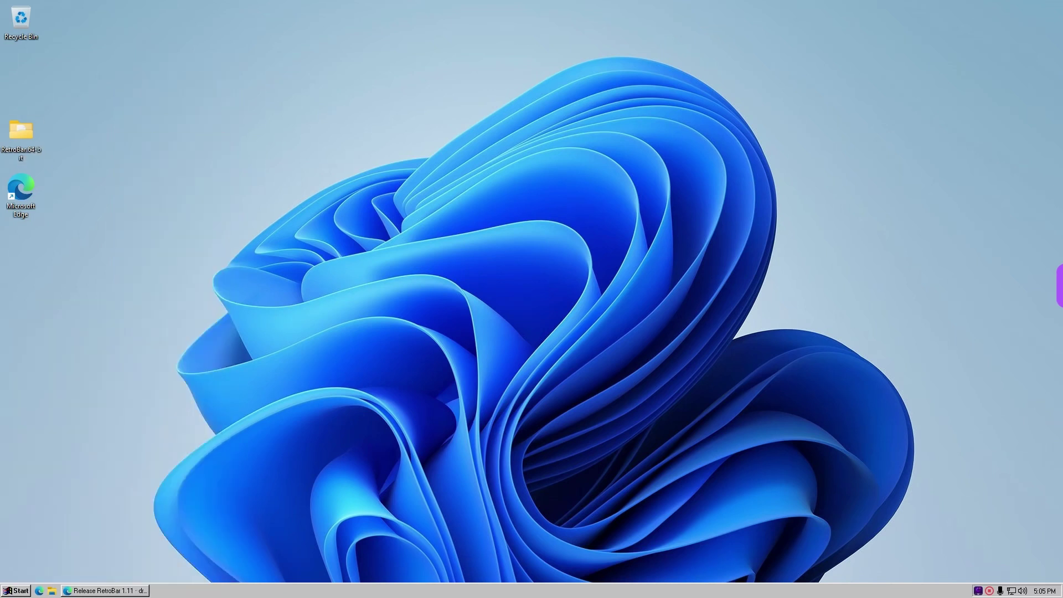
Open the RetroBar properties, move the dialog away from the taskbar, and set the taskbar theme to Windows XP Classic
right_click(464, 593)
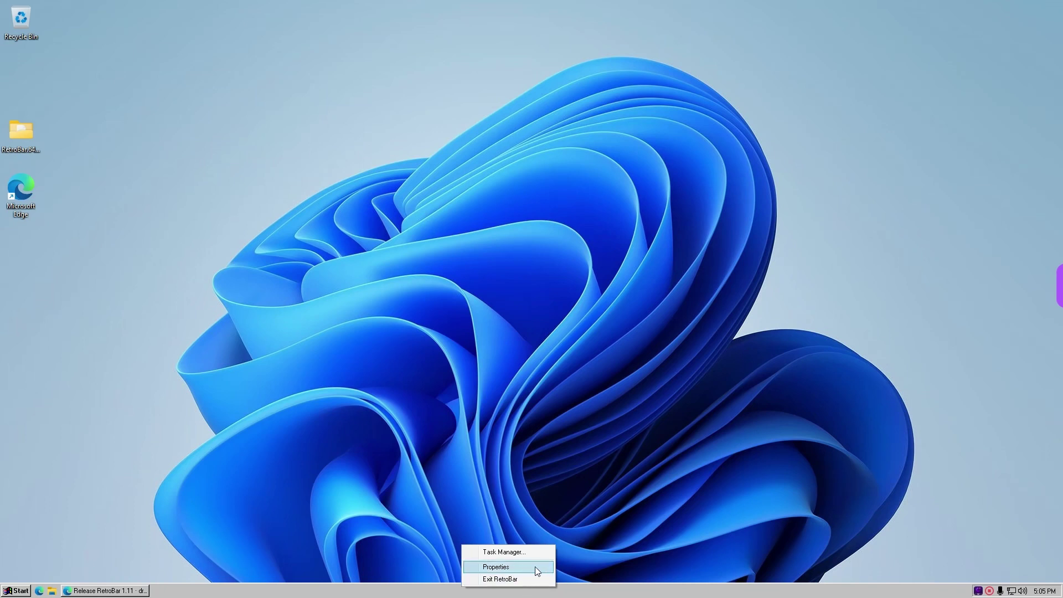
click(506, 568)
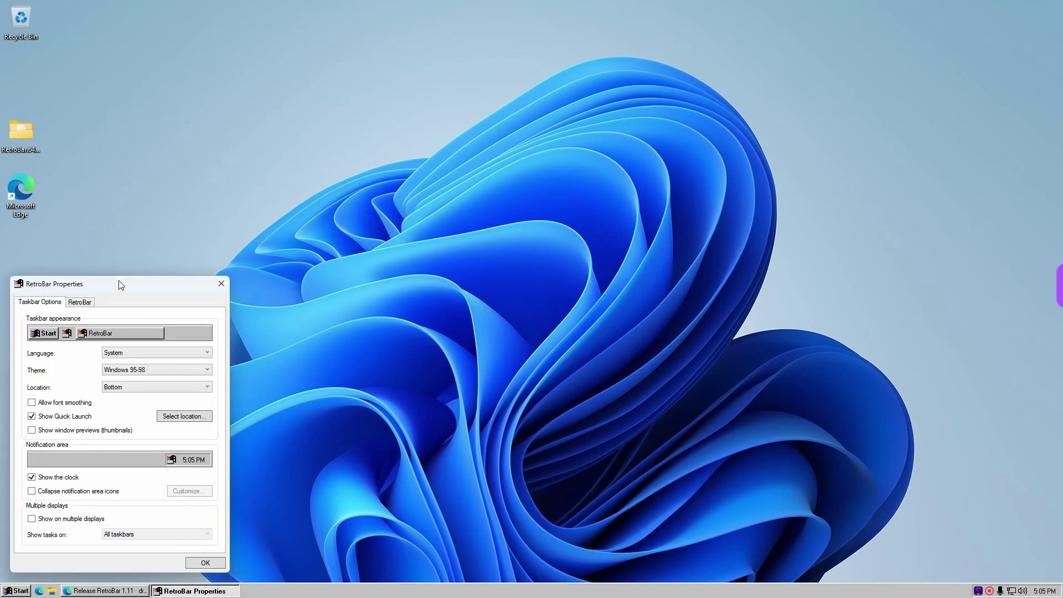
drag(119, 283, 331, 236)
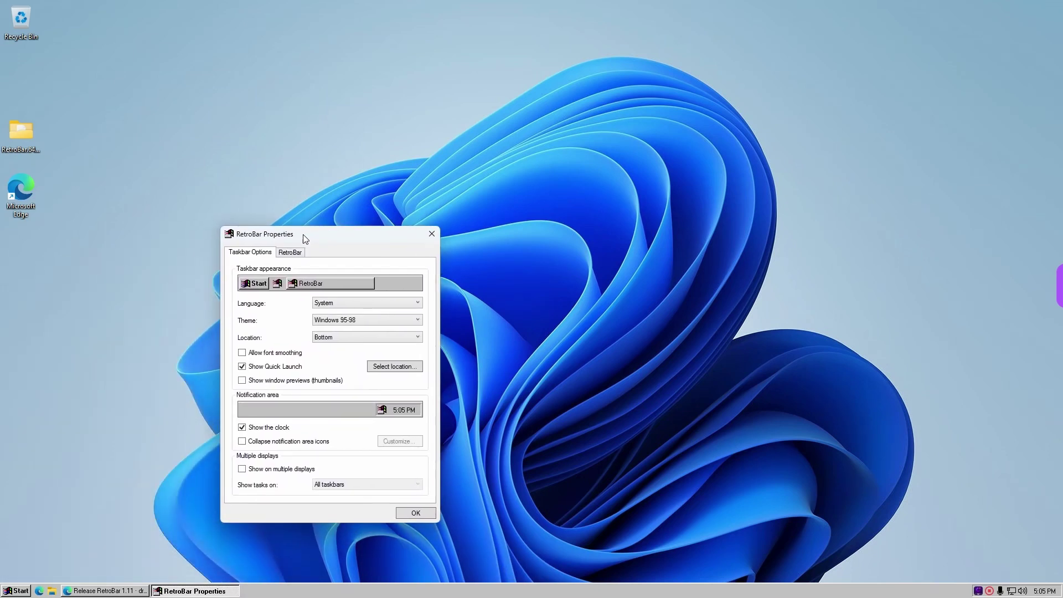
click(354, 324)
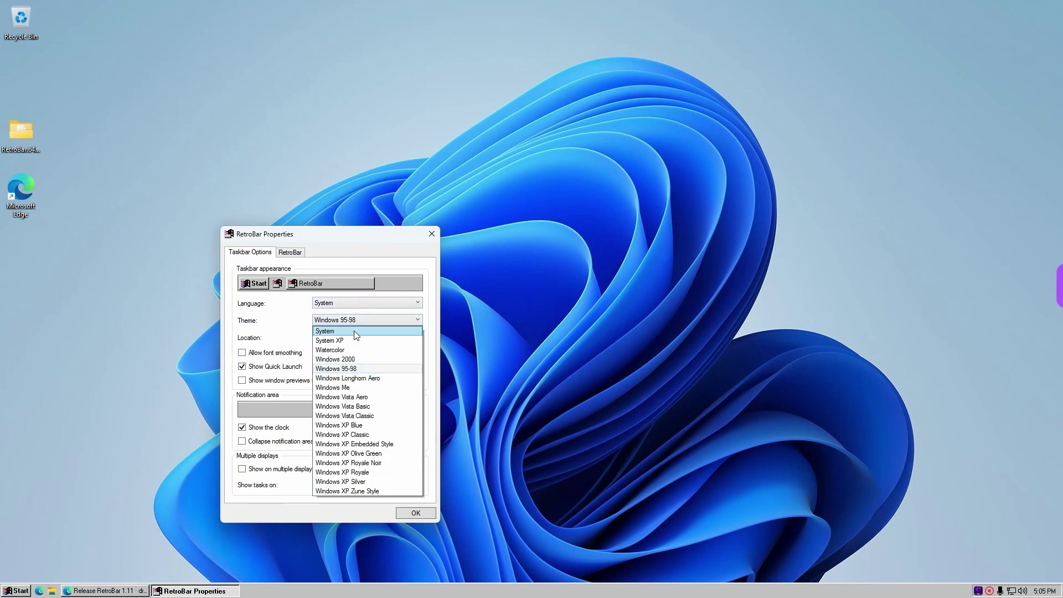
click(375, 436)
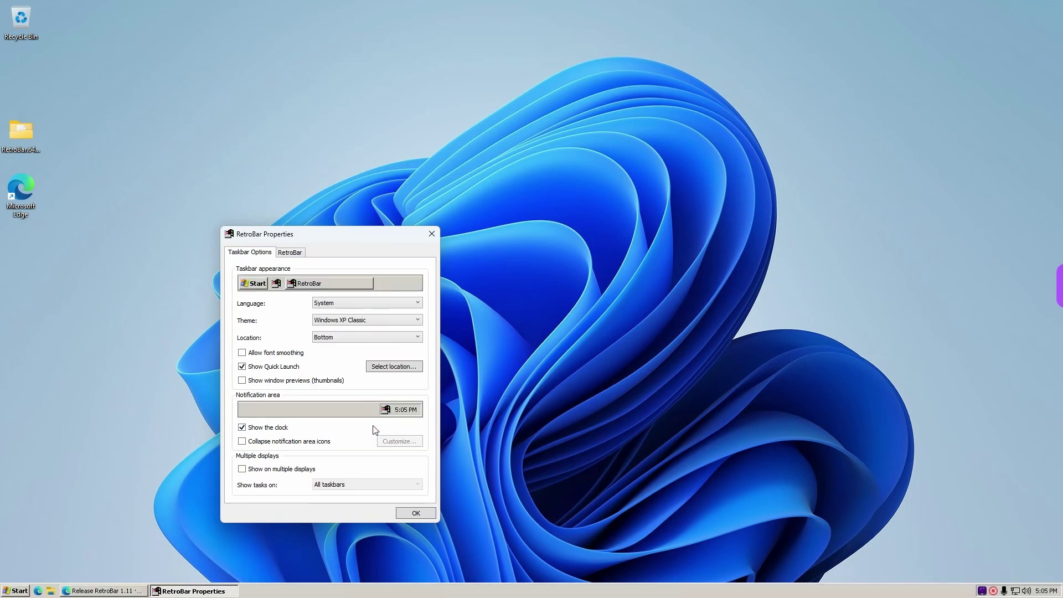
Change the taskbar theme to Windows Vista Basic and test its Start button by opening and closing the Start menu
click(358, 321)
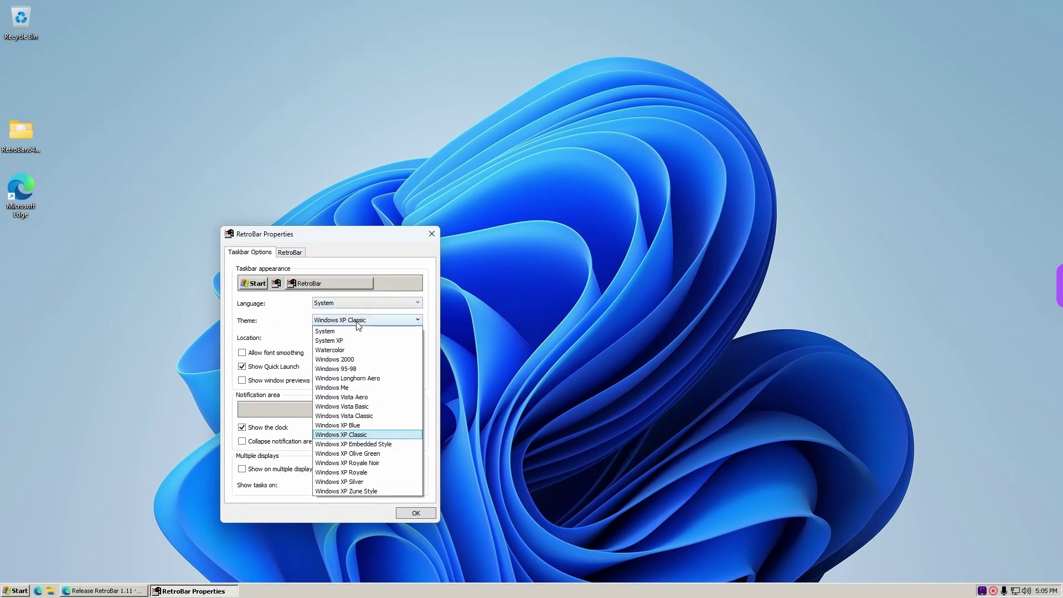
click(371, 406)
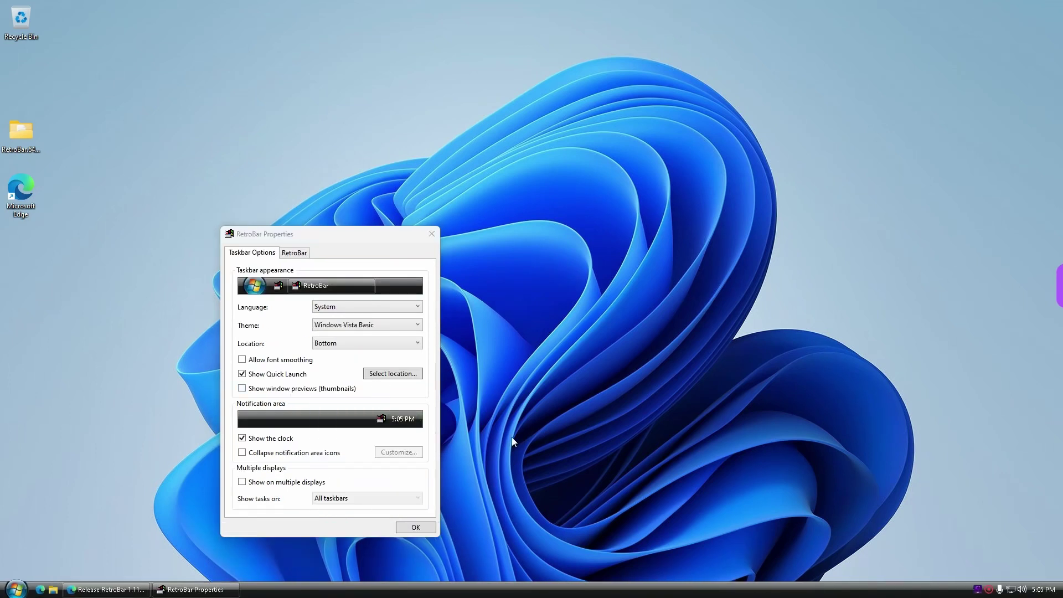
click(24, 593)
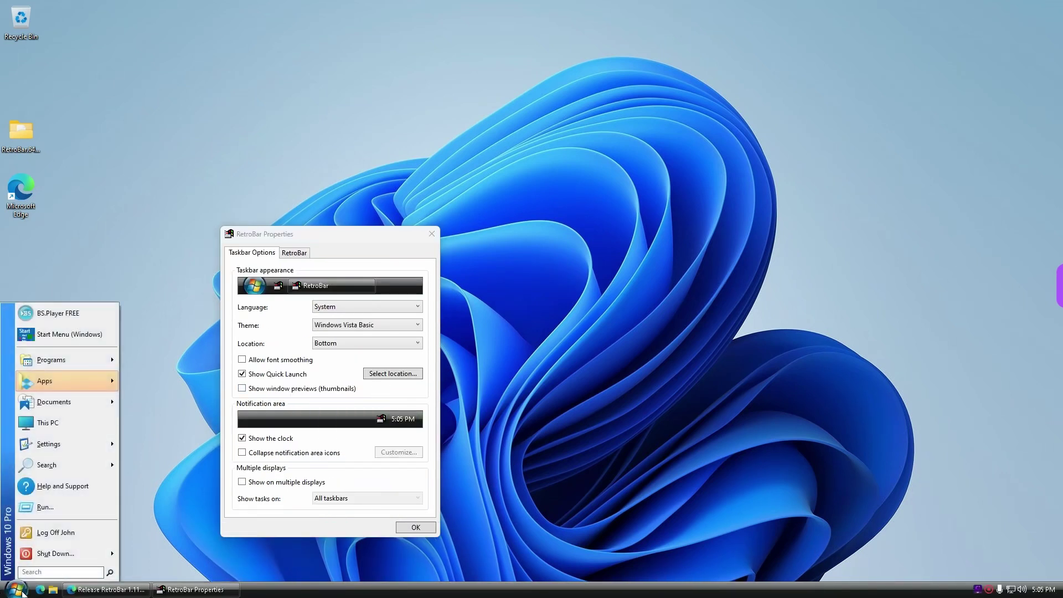
click(23, 591)
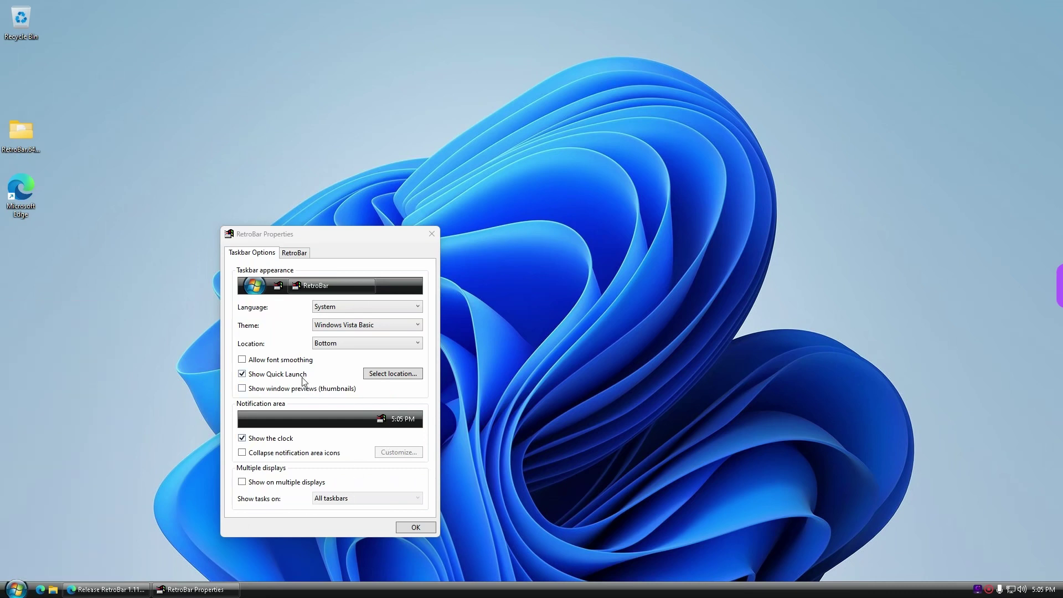
drag(333, 238, 451, 196)
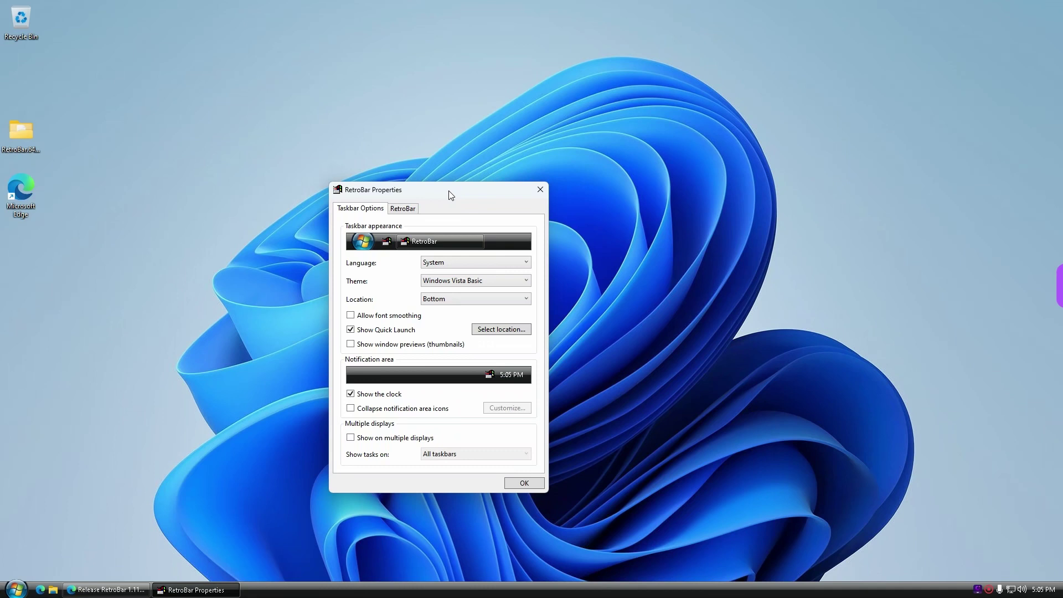
drag(448, 191, 484, 193)
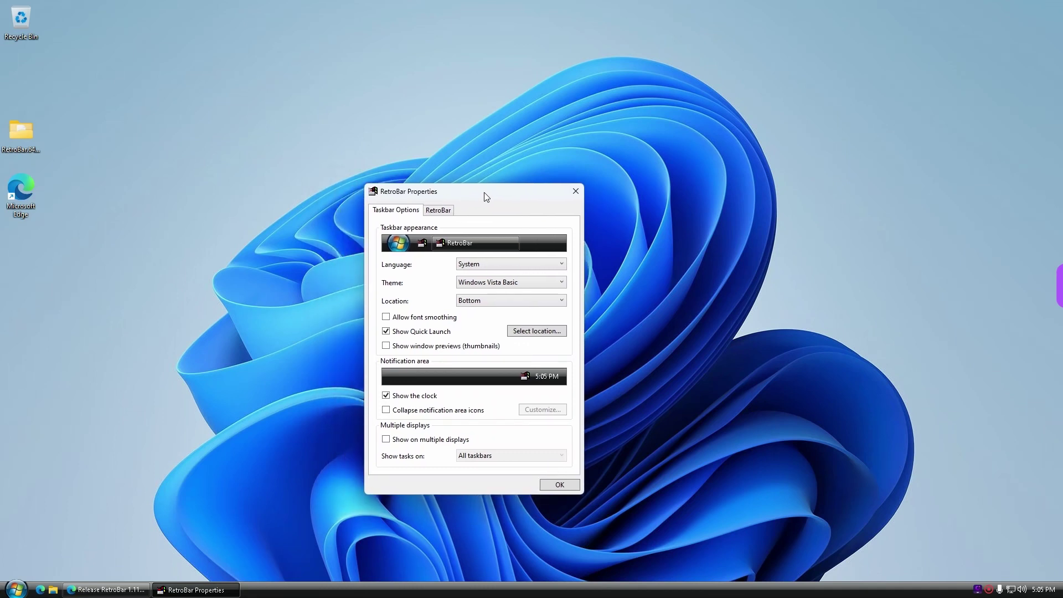
drag(483, 192, 430, 198)
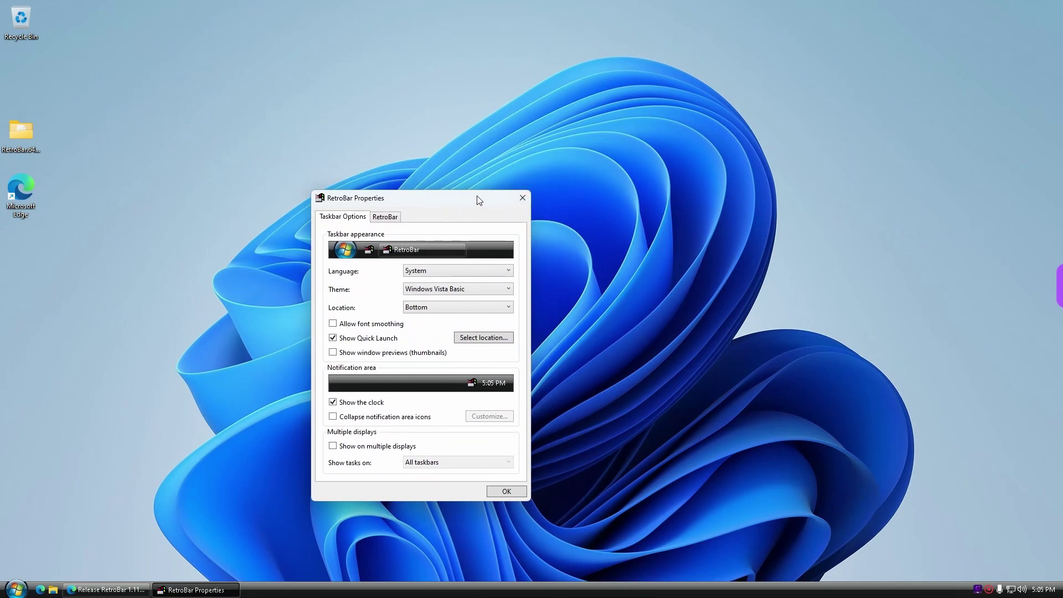
mouse_move(485, 198)
mouse_down()
mouse_move(518, 202)
mouse_move(500, 207)
mouse_up()
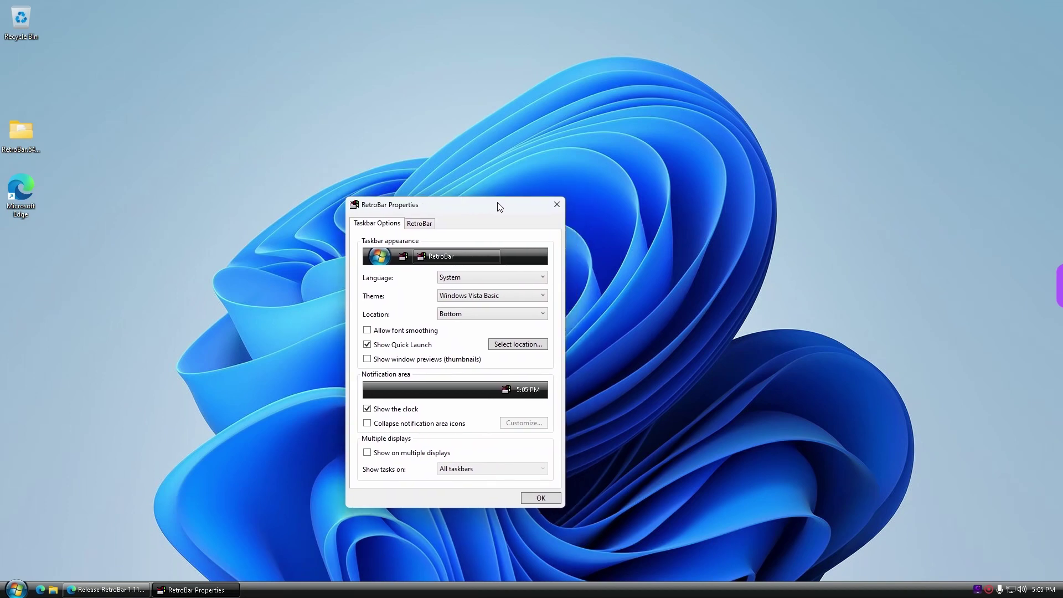
Show the RetroBar startup options, and check that the network icon in the notification area opens and closes the quick settings
click(423, 225)
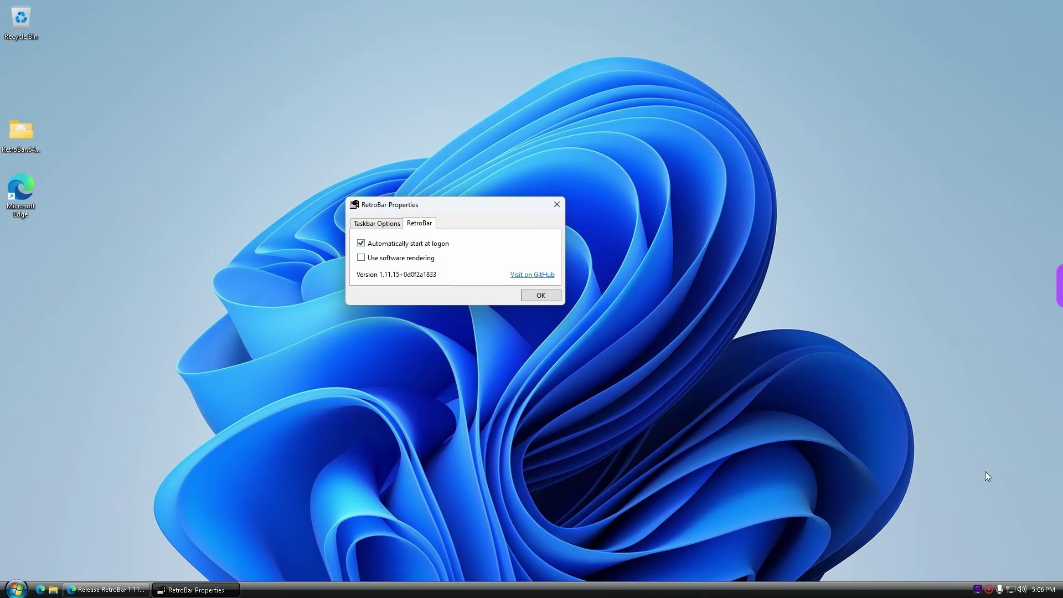
click(1013, 594)
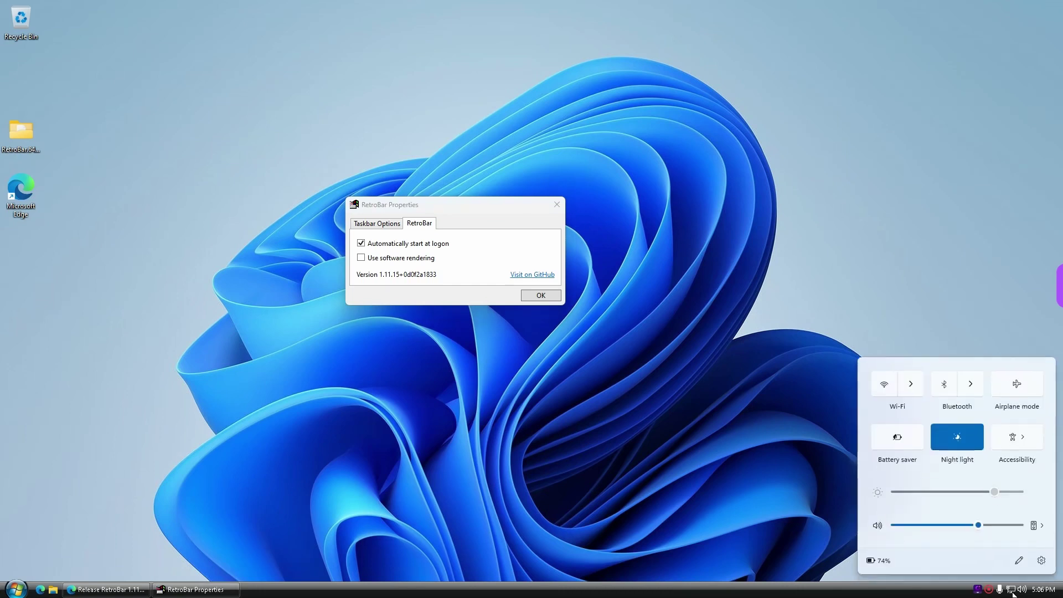
click(1015, 592)
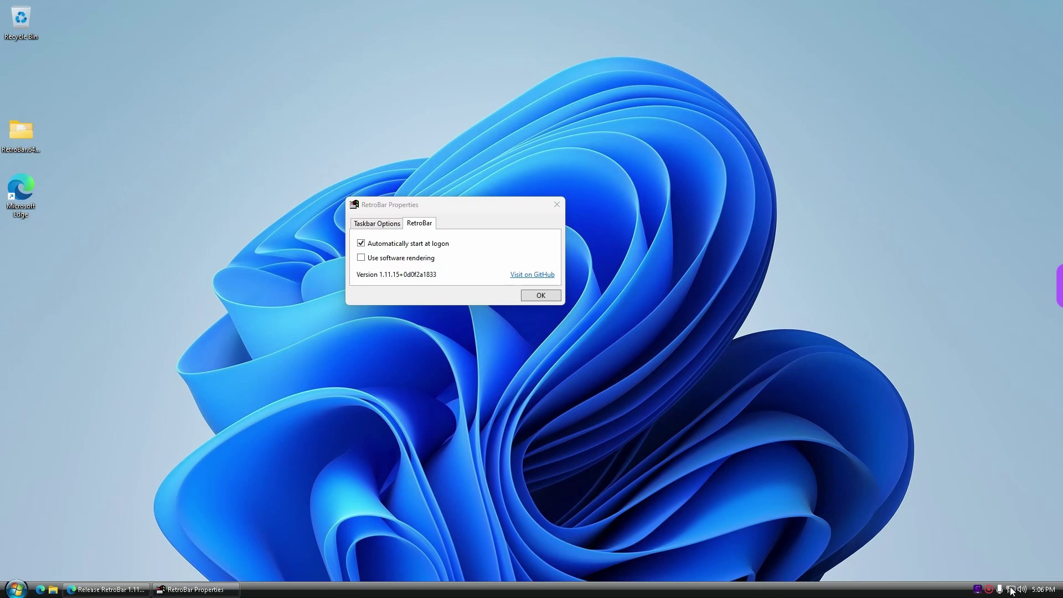
click(1013, 592)
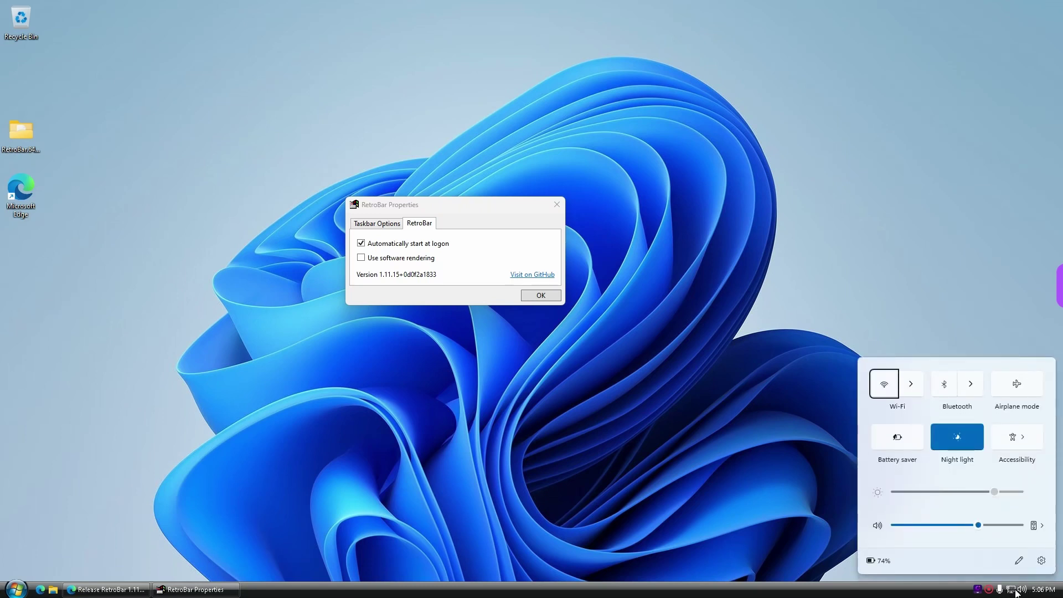
click(1016, 592)
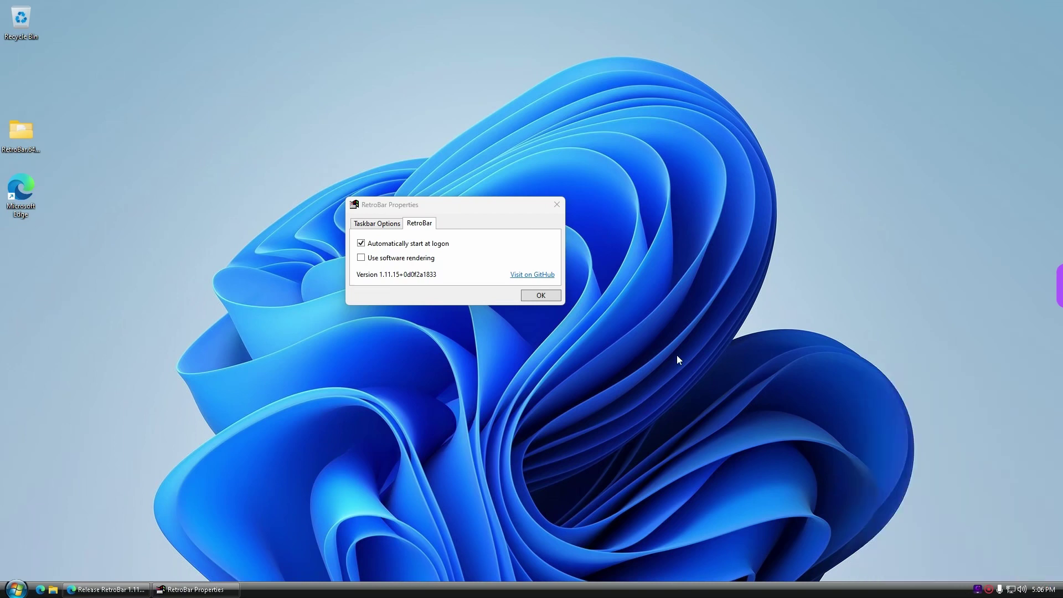
Turn on automatic start at logon for RetroBar and return to the taskbar options
drag(417, 210, 419, 222)
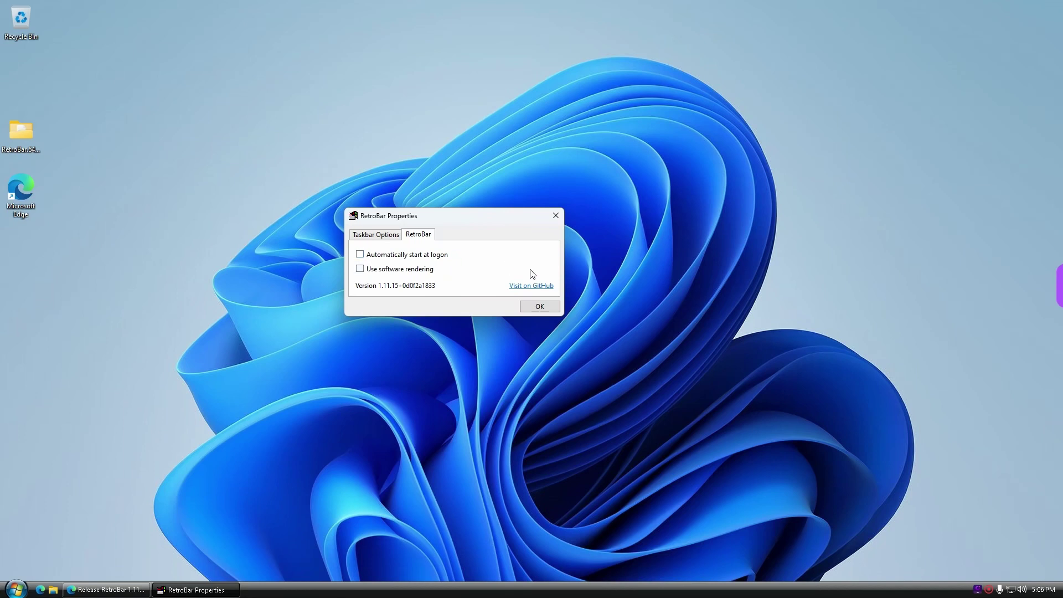
click(423, 257)
drag(463, 218, 461, 253)
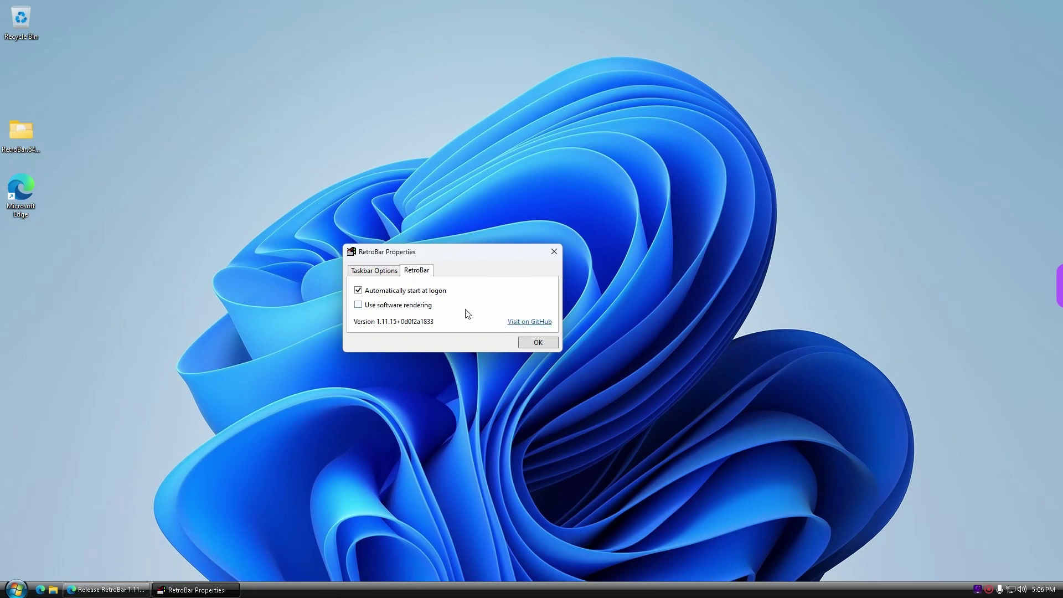
drag(456, 252, 478, 274)
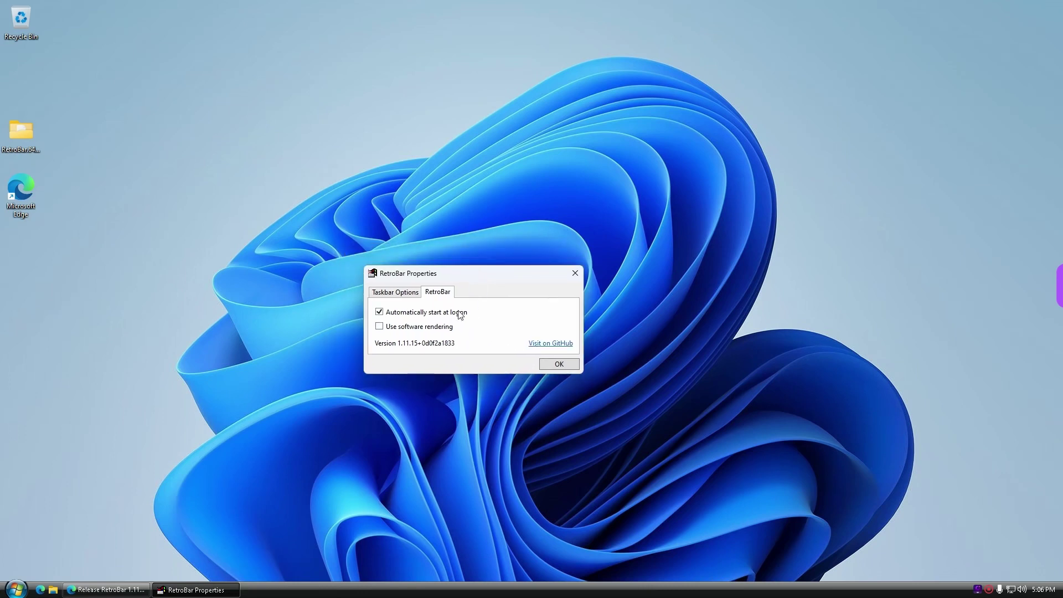
click(409, 292)
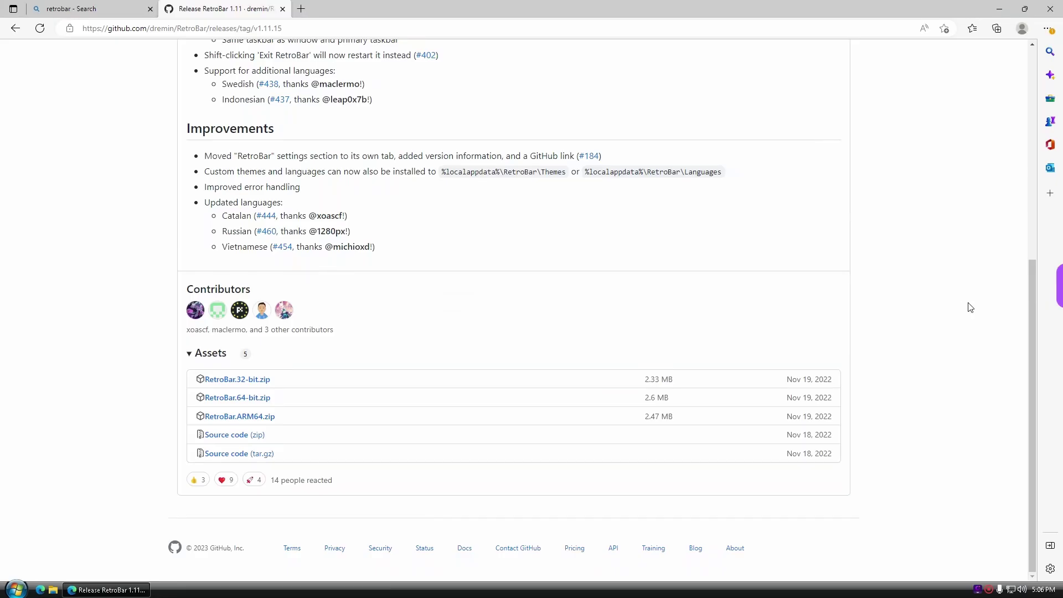
Review the RetroBar 1.11 heading on the GitHub release page and restore the browser to a smaller window
drag(1032, 311, 1028, 74)
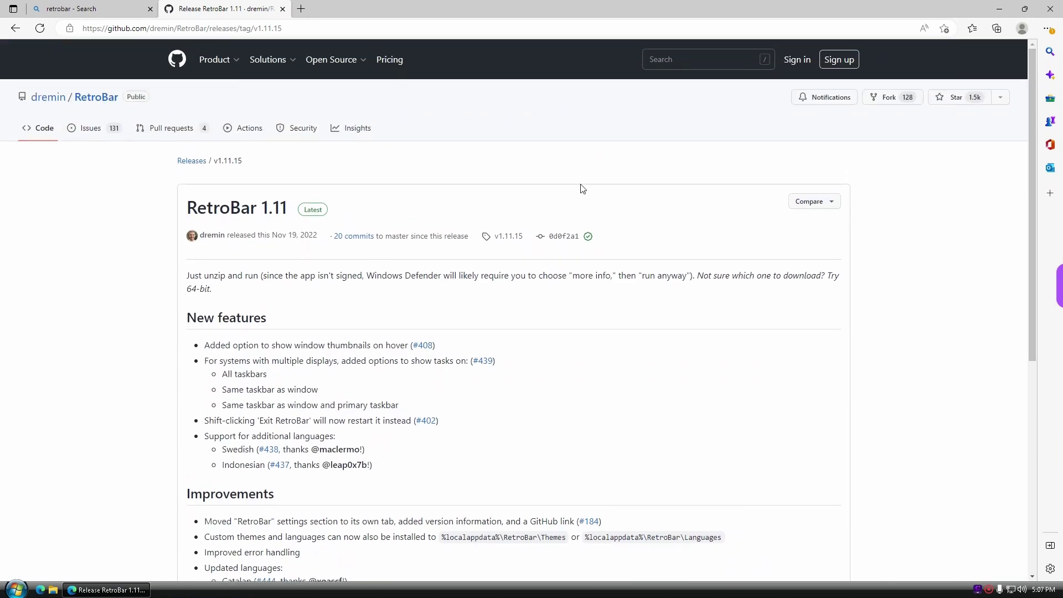
drag(288, 209, 184, 206)
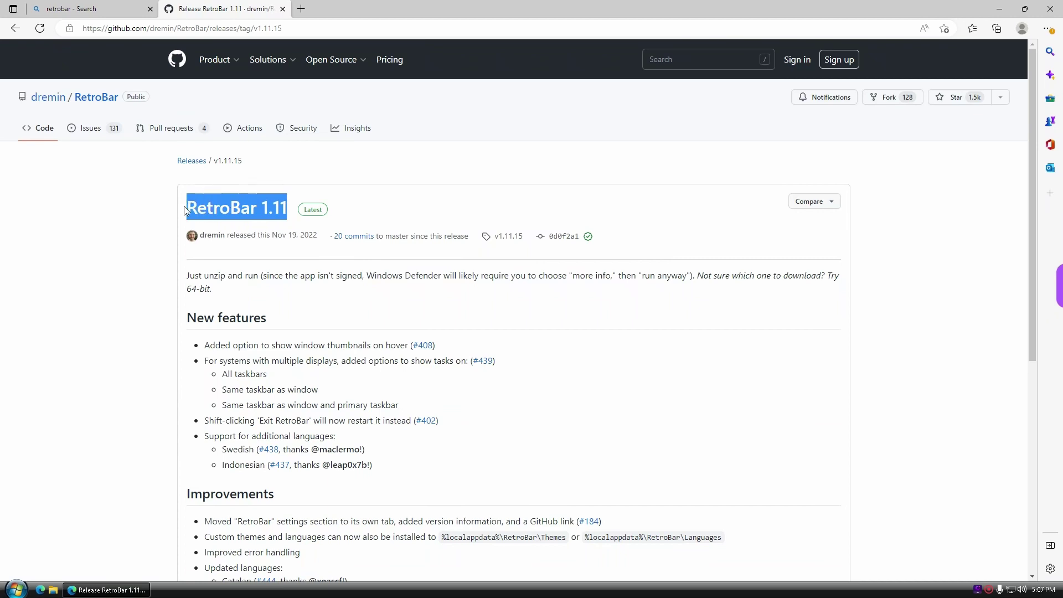
click(188, 208)
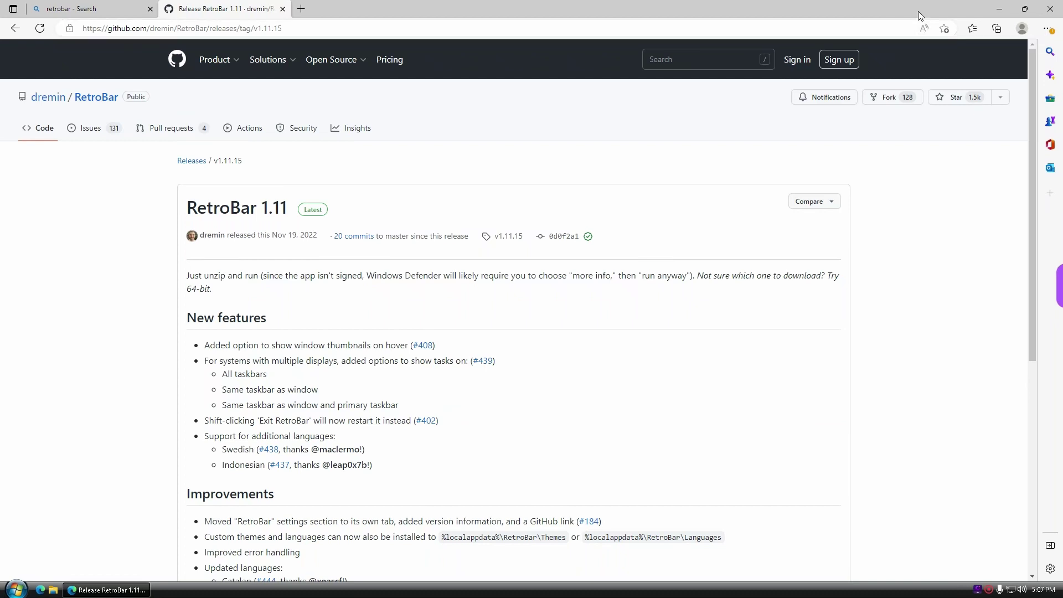
drag(916, 11, 590, 81)
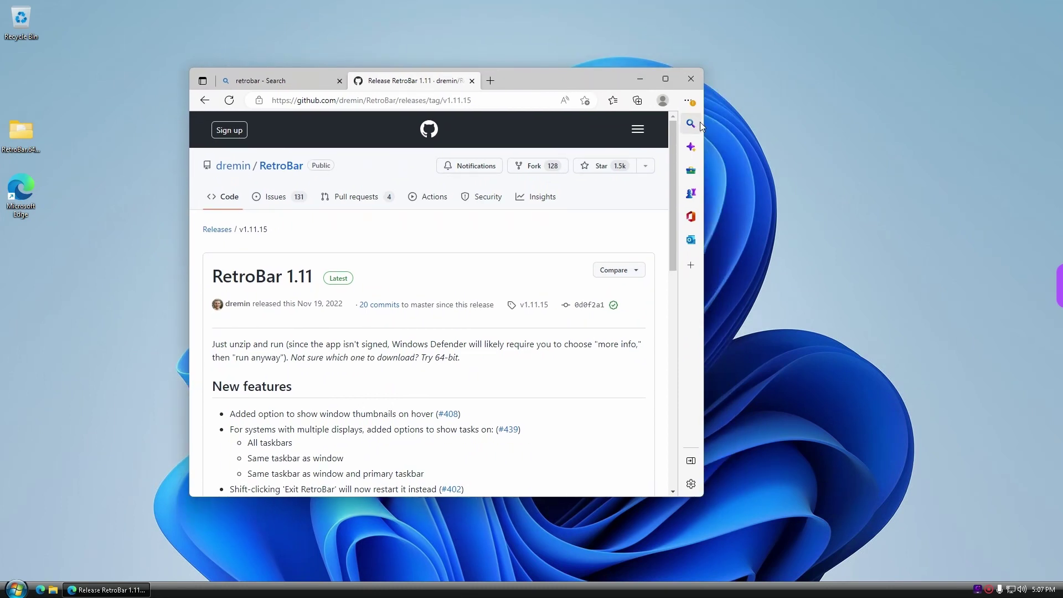